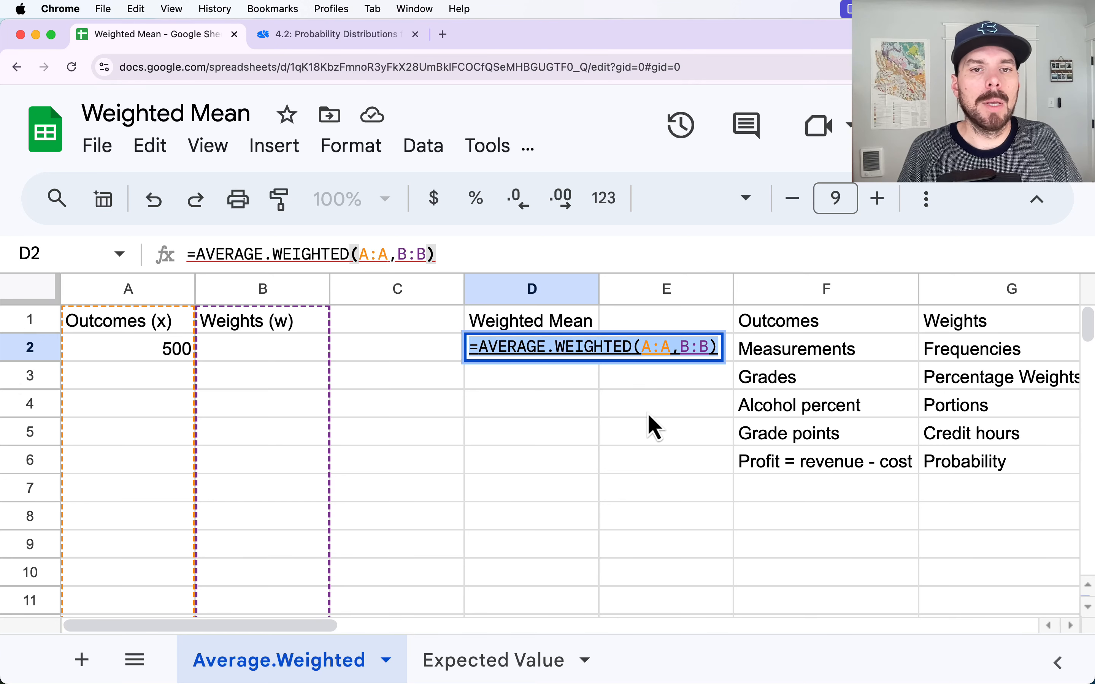
# Examine the outcome in A2, the profit definition in F6 and the Weights column without changing them.
pyautogui.click(574, 380)
pyautogui.click(146, 357)
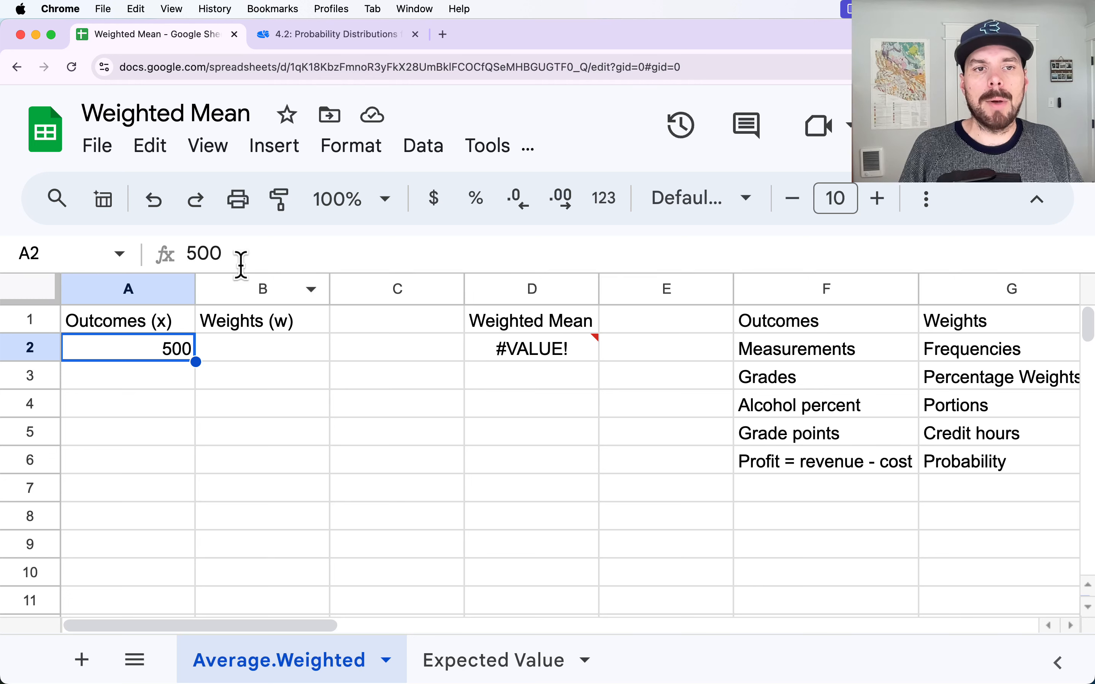
pyautogui.moveTo(239, 261); pyautogui.dragTo(151, 252)
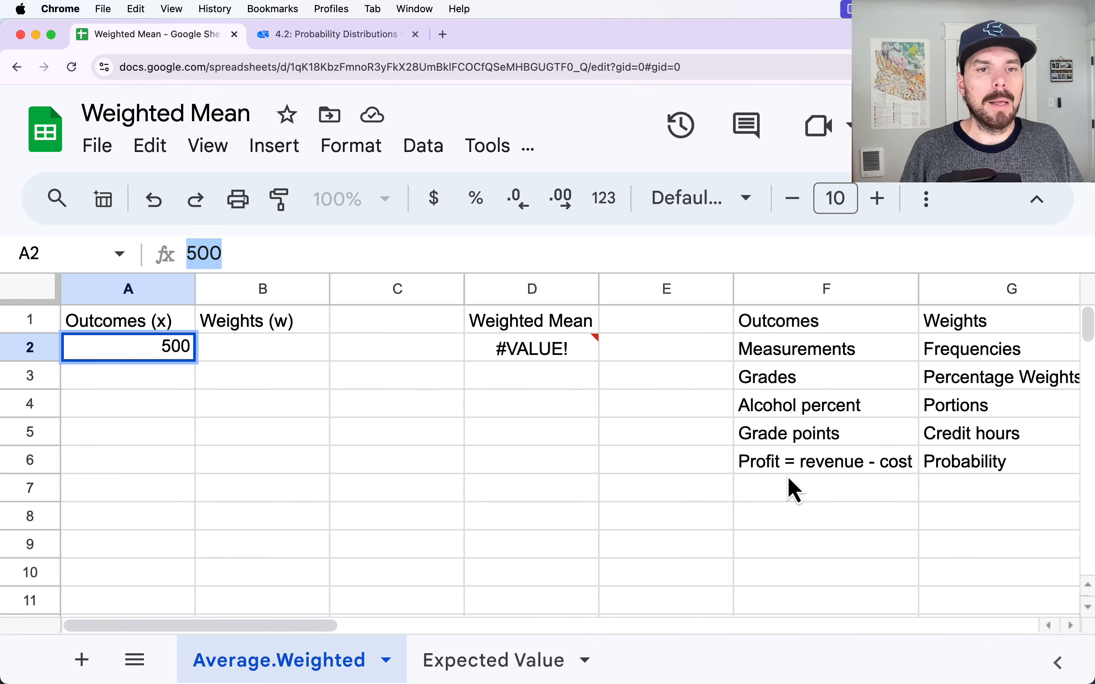
pyautogui.doubleClick(818, 470)
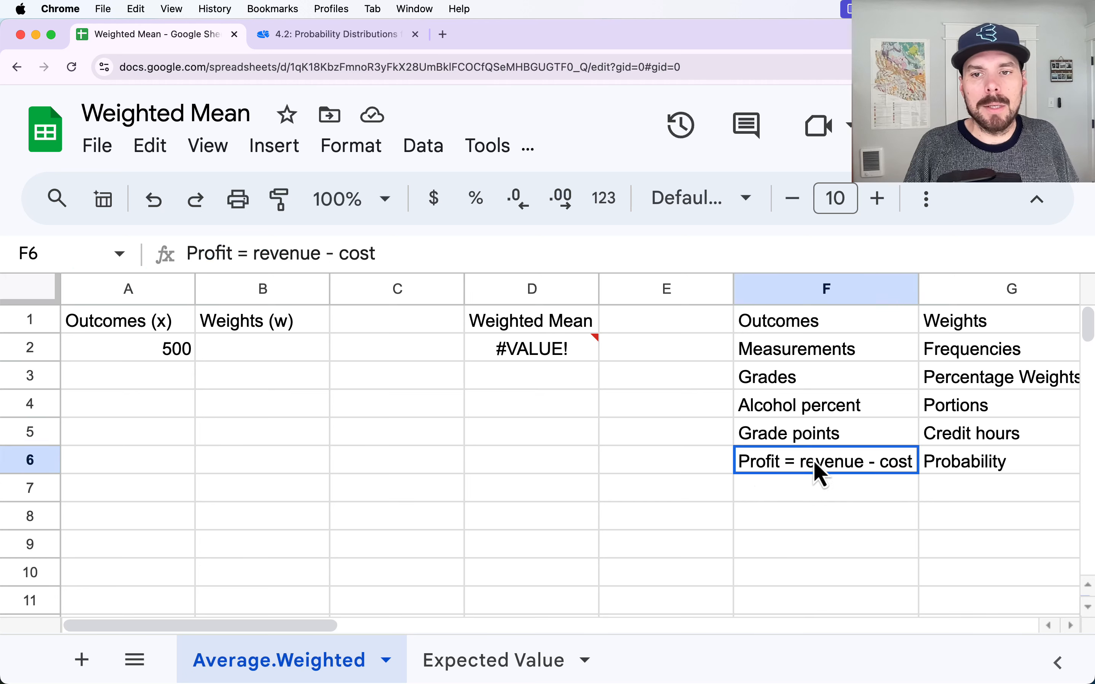
pyautogui.doubleClick(823, 459)
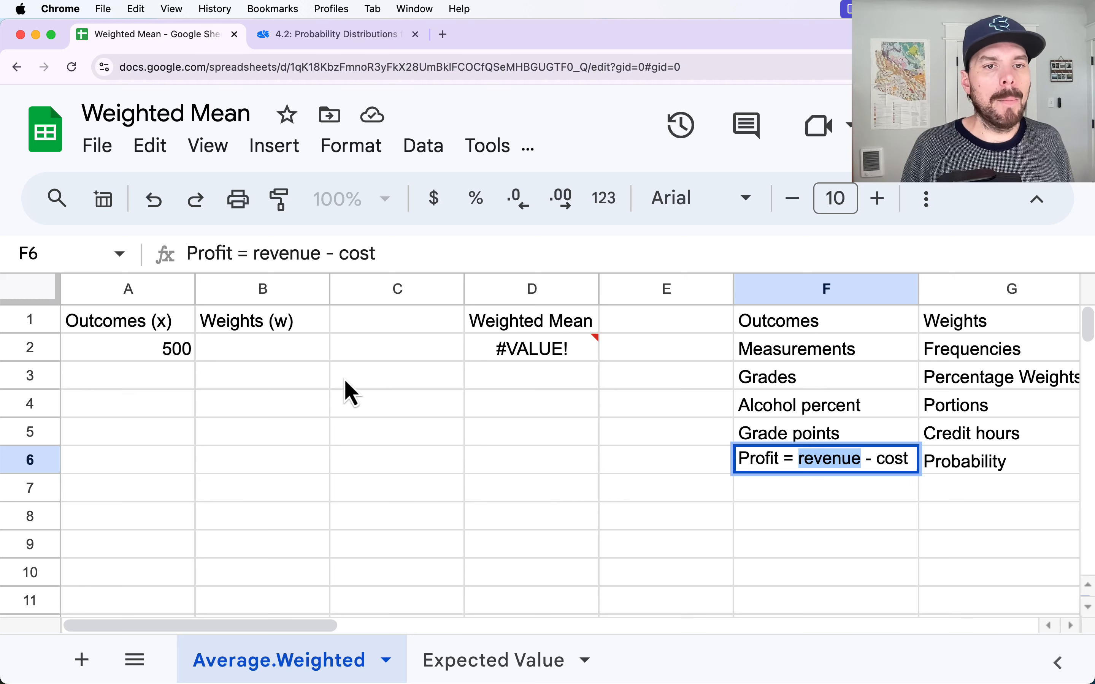
pyautogui.click(251, 367)
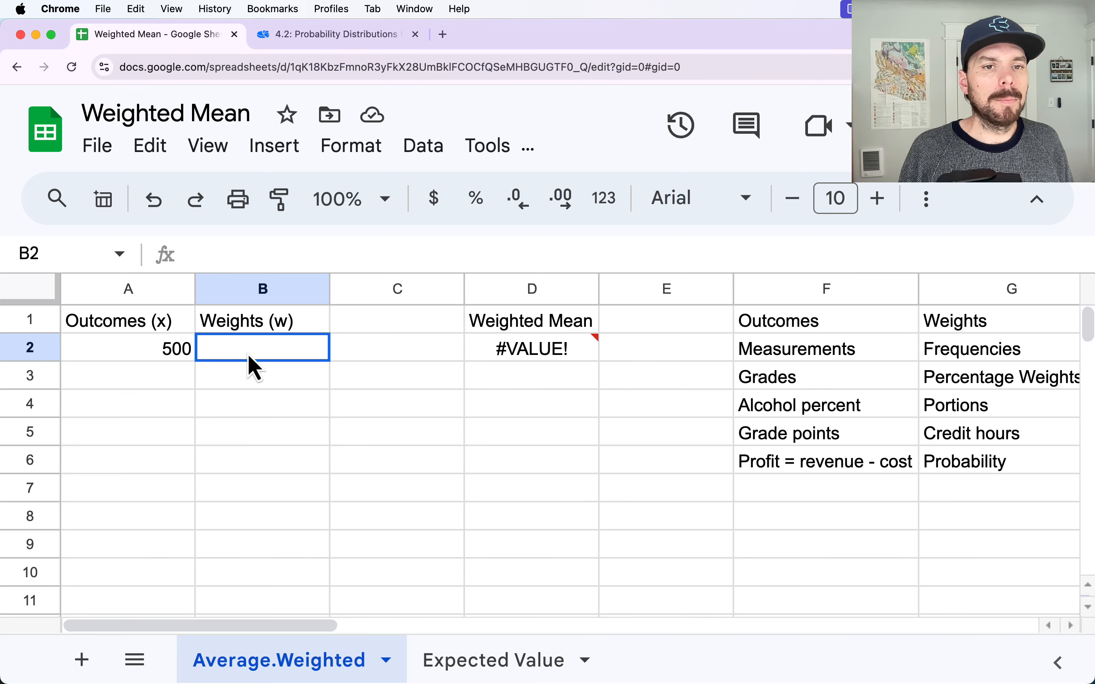
pyautogui.click(270, 298)
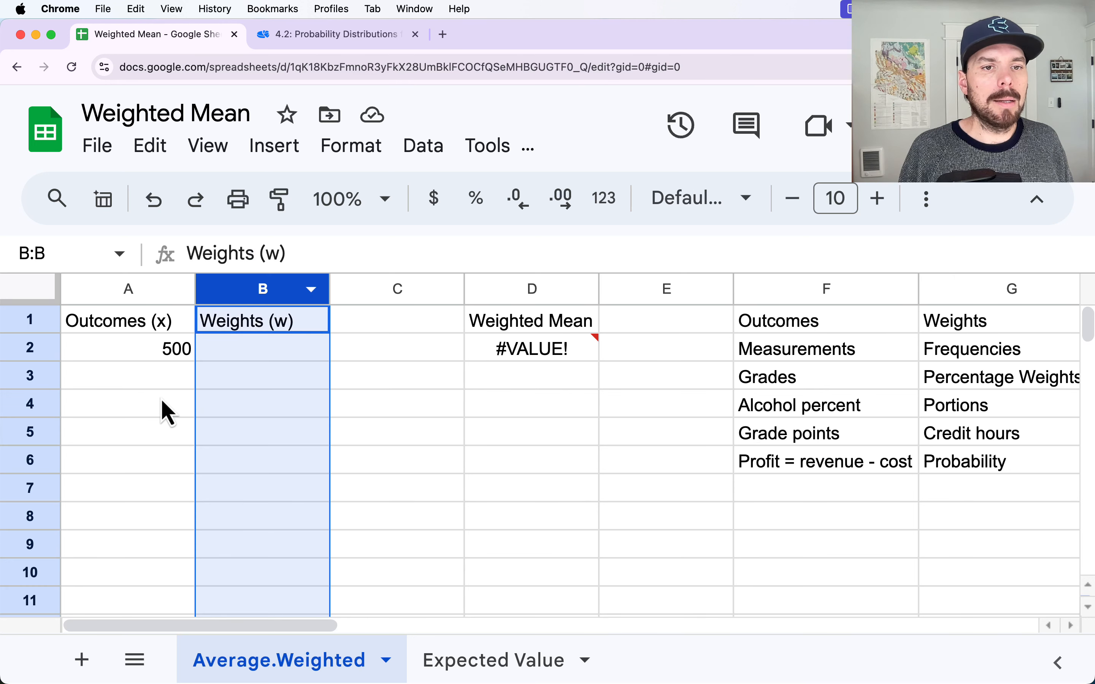
# Enter the second outcome in A3 as the formula =500-50000.
pyautogui.click(143, 358)
pyautogui.click(142, 377)
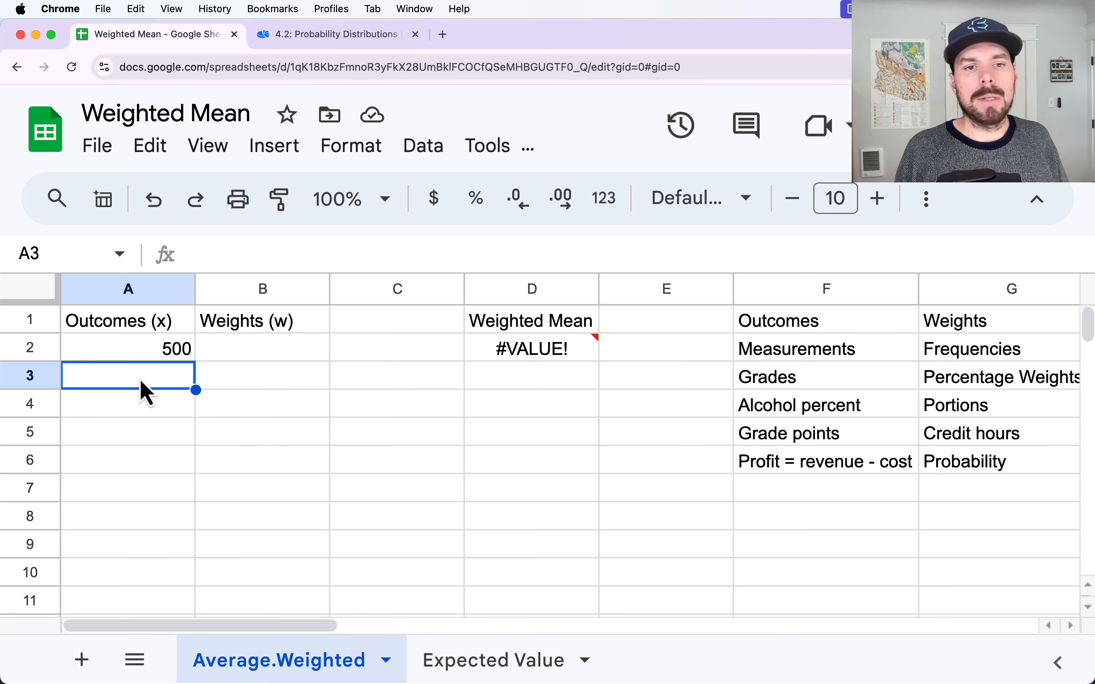
pyautogui.write('=500')
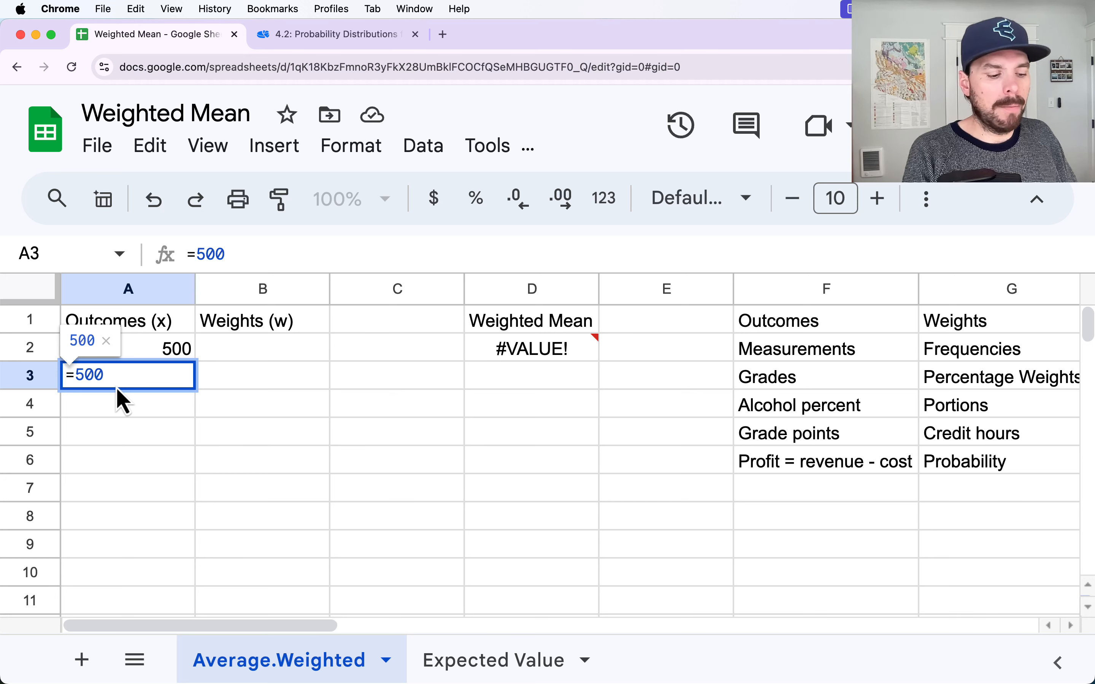
pyautogui.write('-')
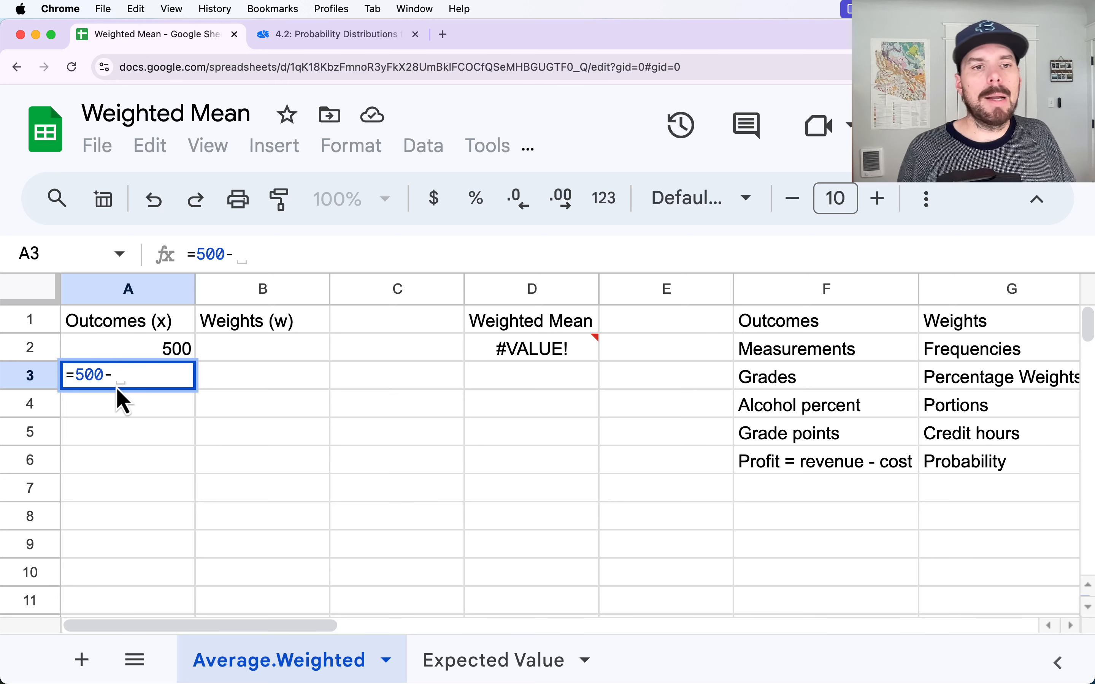
pyautogui.write('50000')
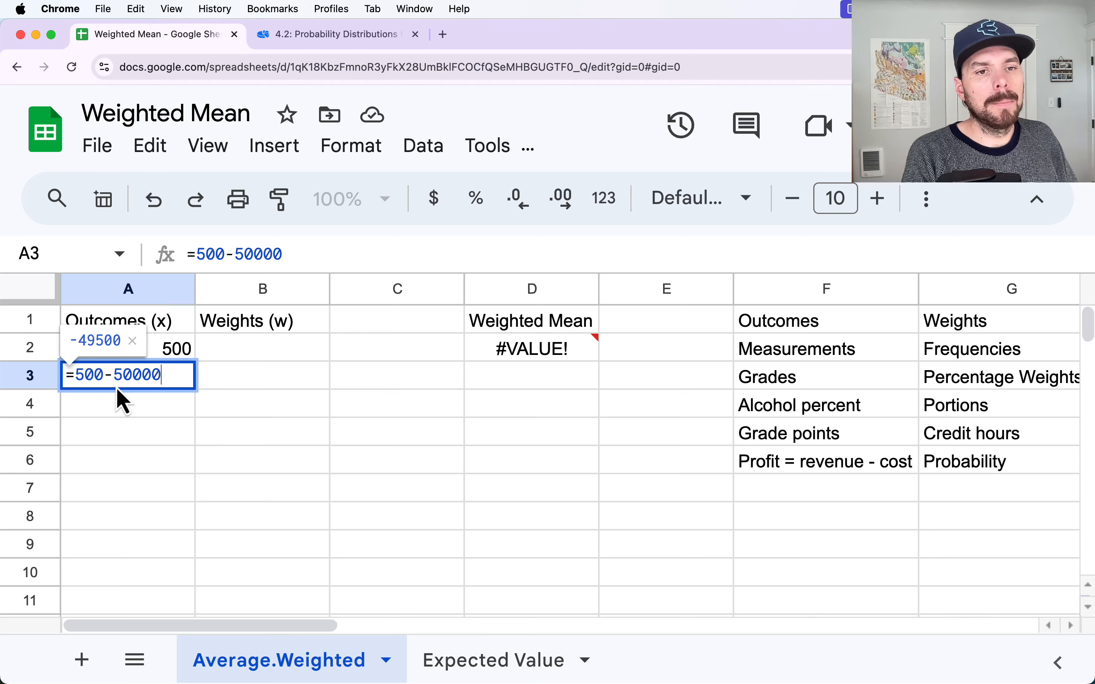
pyautogui.press('Return')
pyautogui.click(181, 383)
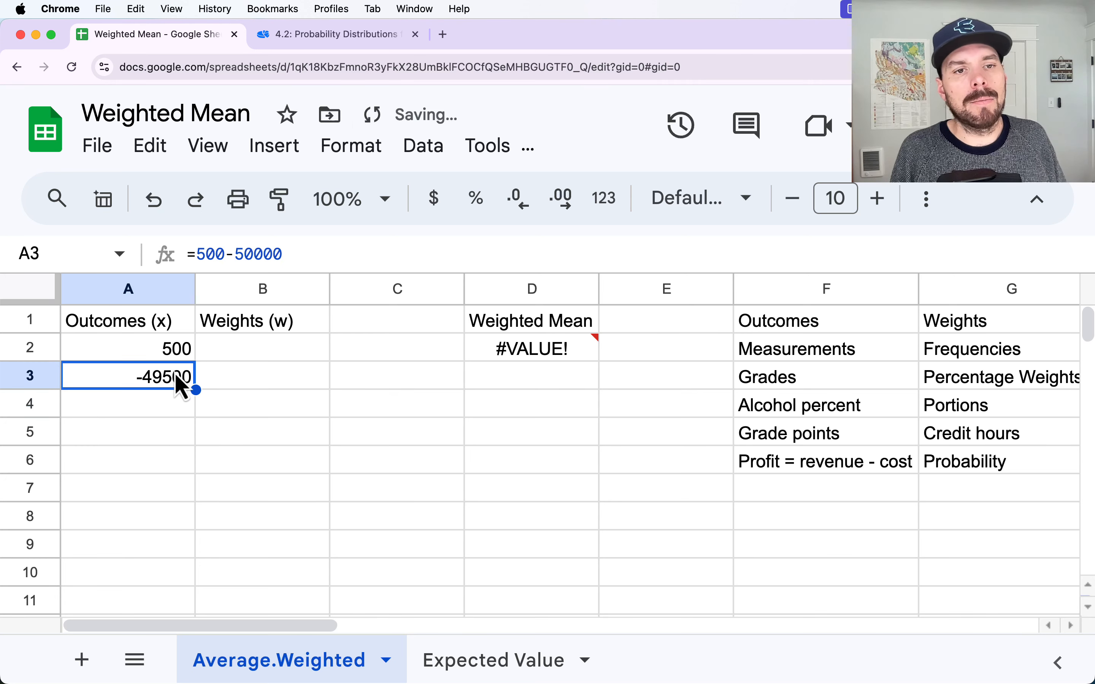
# Enter 0.0075 in B3 as the weight of the second outcome.
pyautogui.click(239, 377)
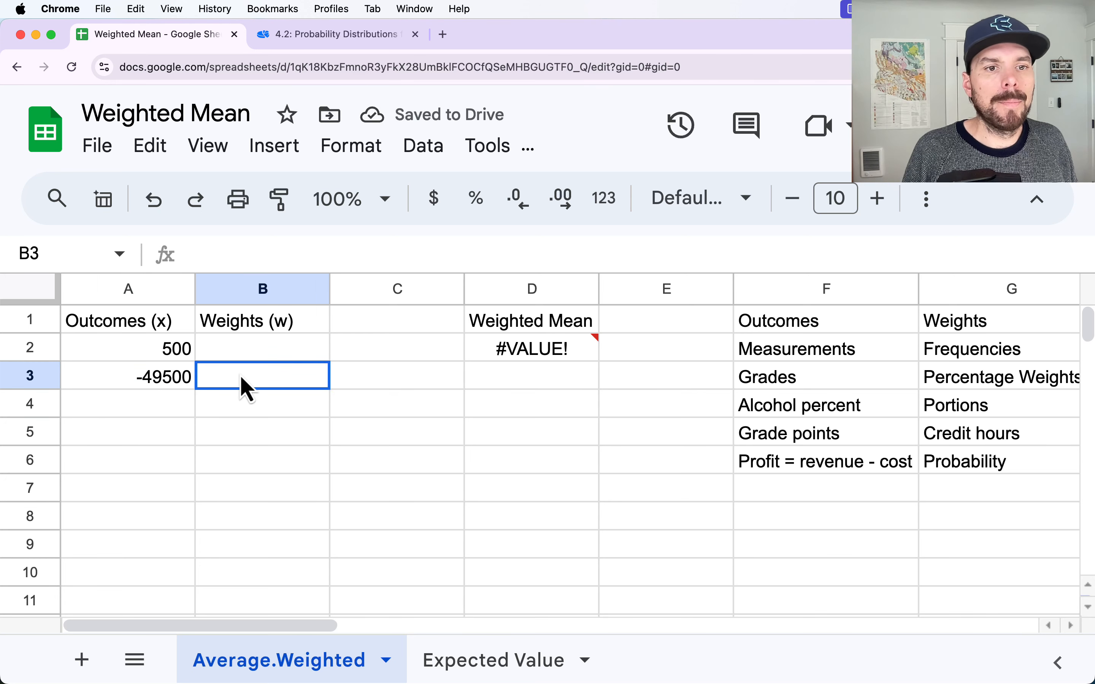
pyautogui.click(29, 381)
pyautogui.click(274, 382)
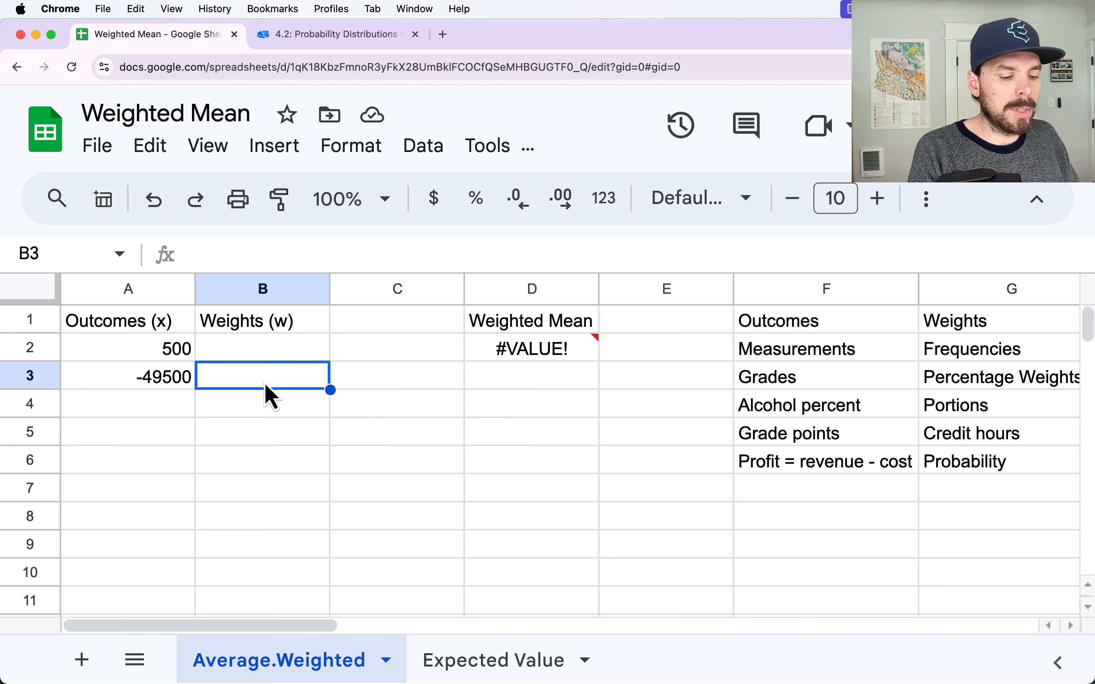
pyautogui.write('0.0')
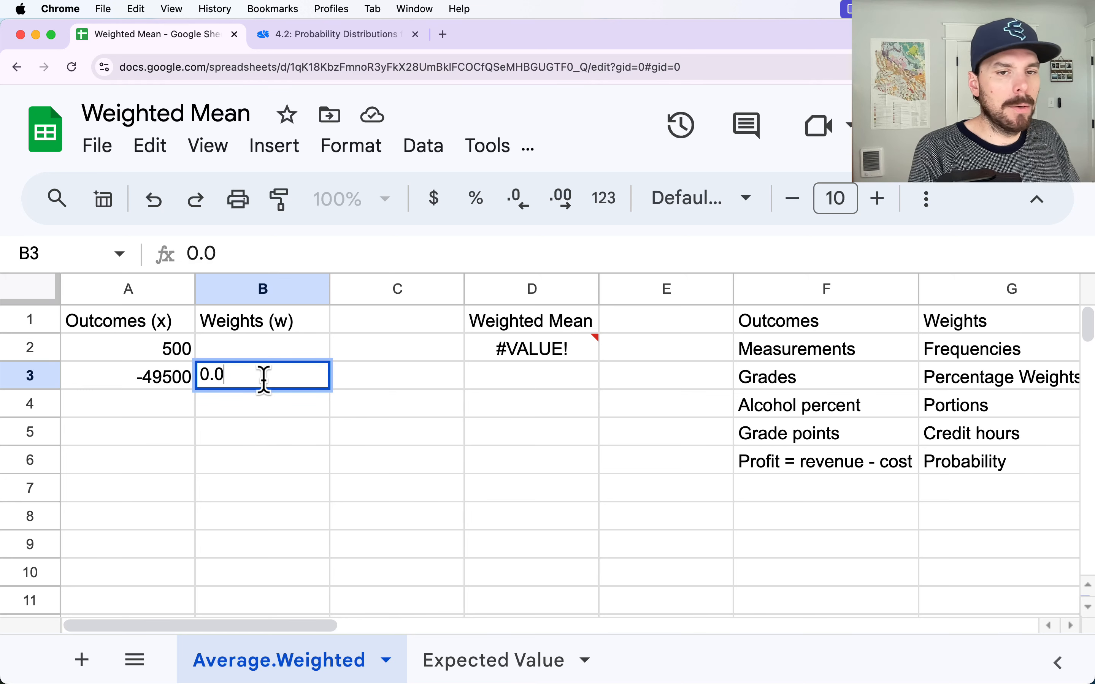
pyautogui.write('075')
pyautogui.press('Return')
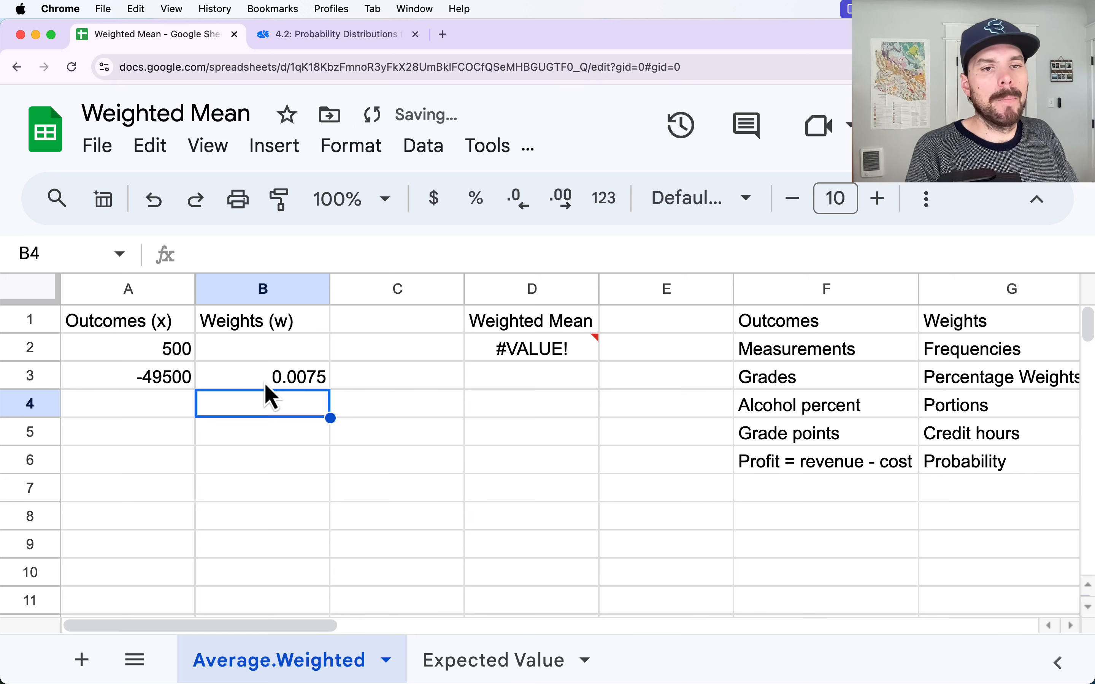
# Enter the complementary weight in B2 as the formula =1-B3, and check the weighted mean in D2.
pyautogui.click(267, 349)
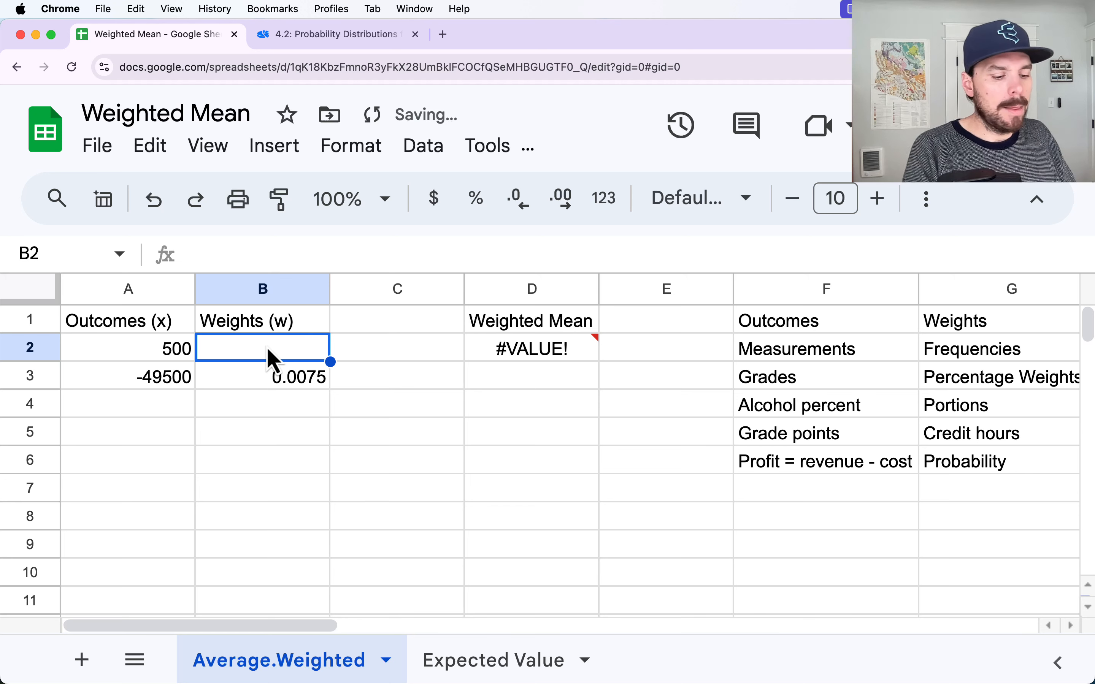
pyautogui.write('=1-')
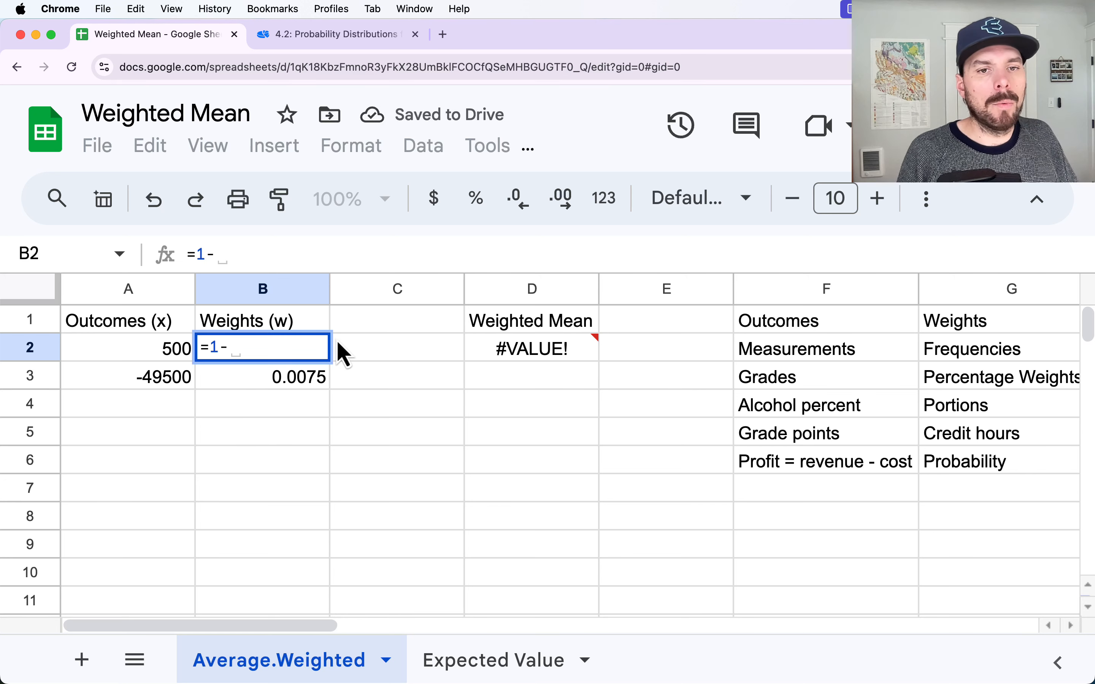
pyautogui.click(277, 376)
pyautogui.press('Return')
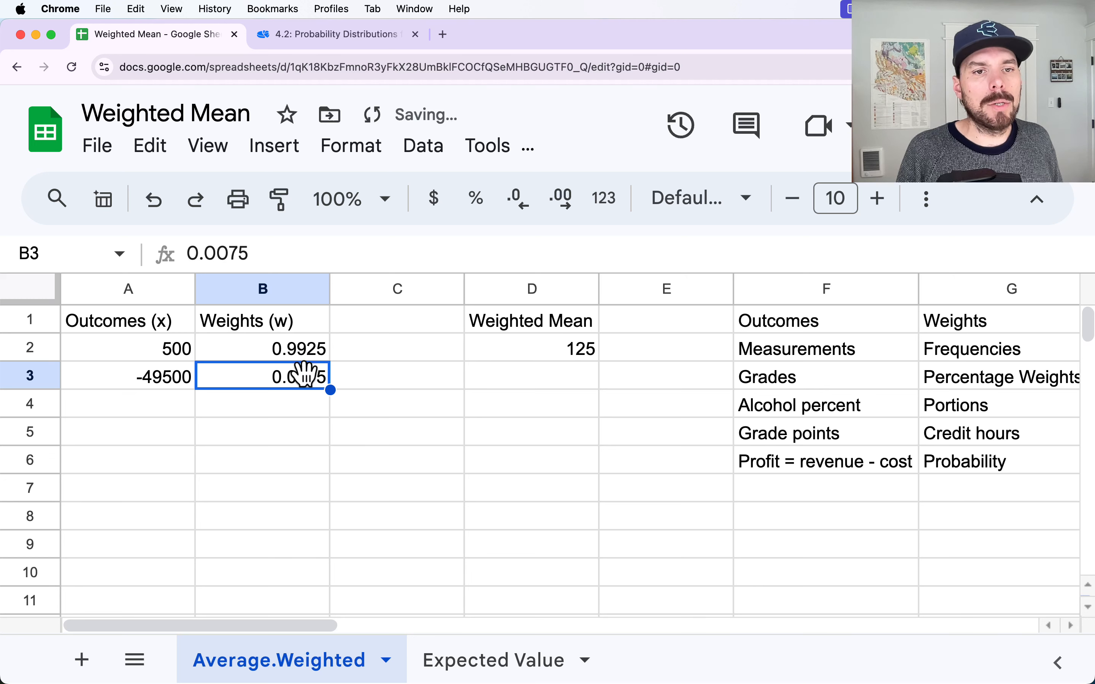
pyautogui.click(31, 350)
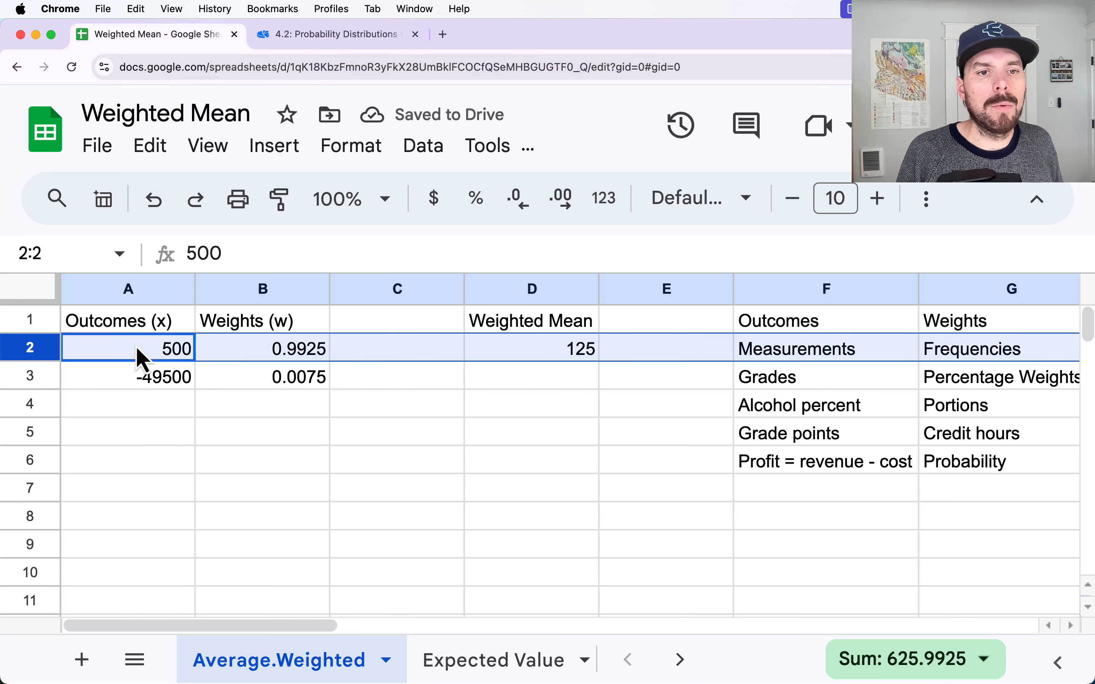
pyautogui.click(561, 344)
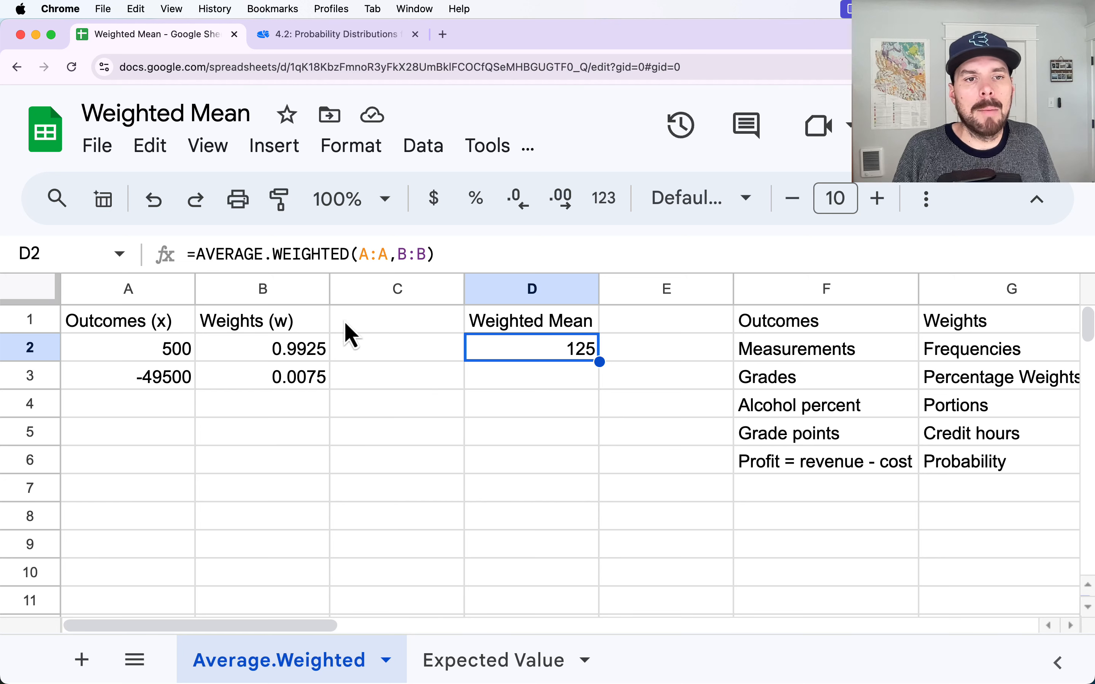
# Reverse the outcomes by setting A2 to -500 and A3 to =50000-500, and check the weighted mean in D2.
pyautogui.doubleClick(153, 346)
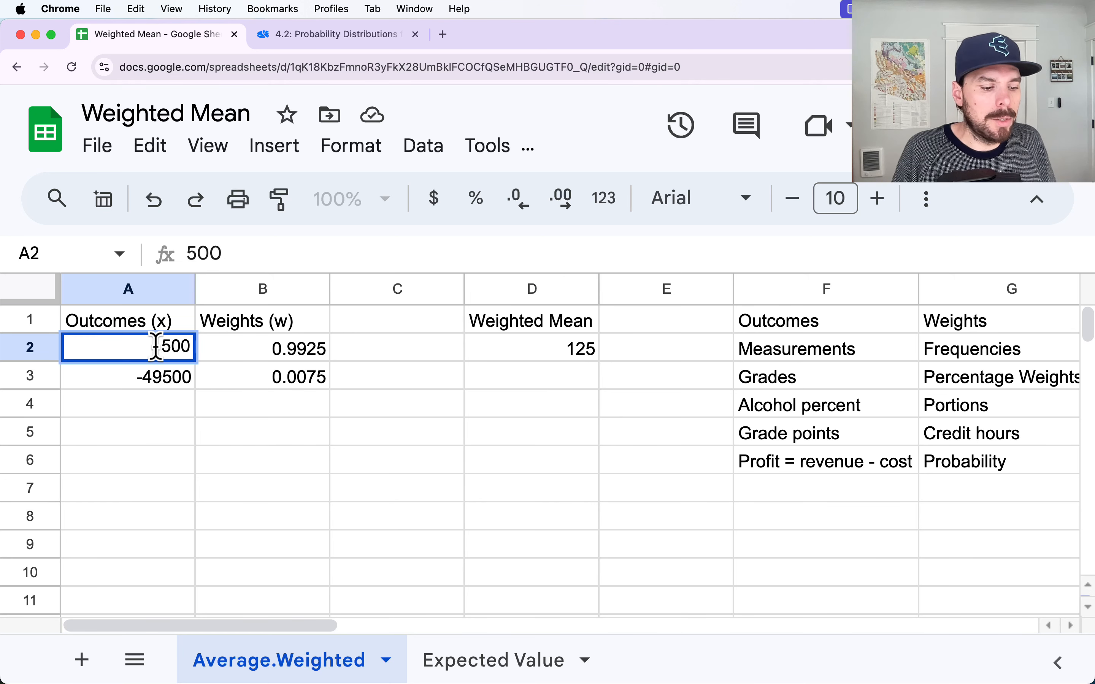
pyautogui.write('-')
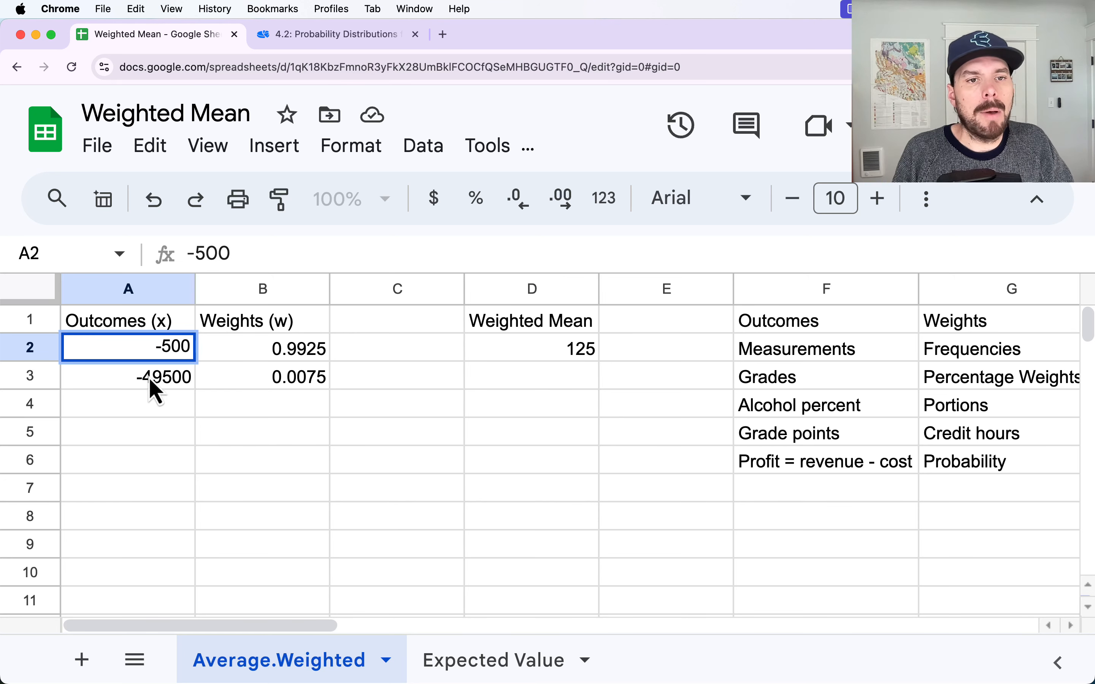
pyautogui.click(146, 382)
pyautogui.doubleClick(145, 380)
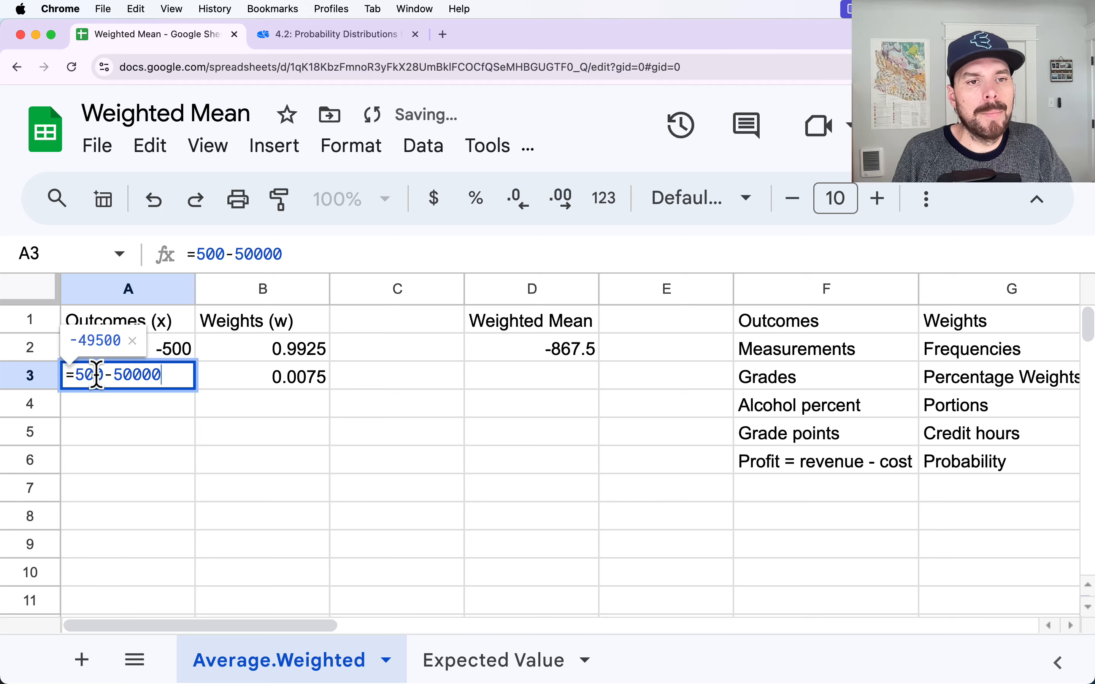
pyautogui.moveTo(112, 376); pyautogui.dragTo(76, 376)
pyautogui.press('BackSpace')
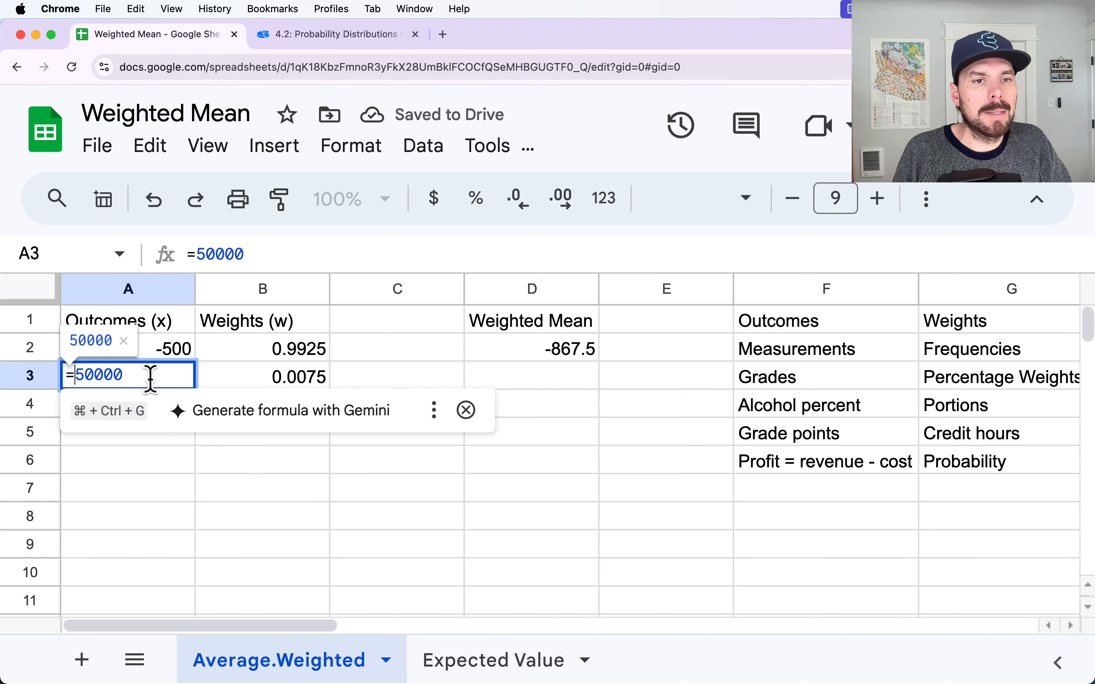
pyautogui.write('-500')
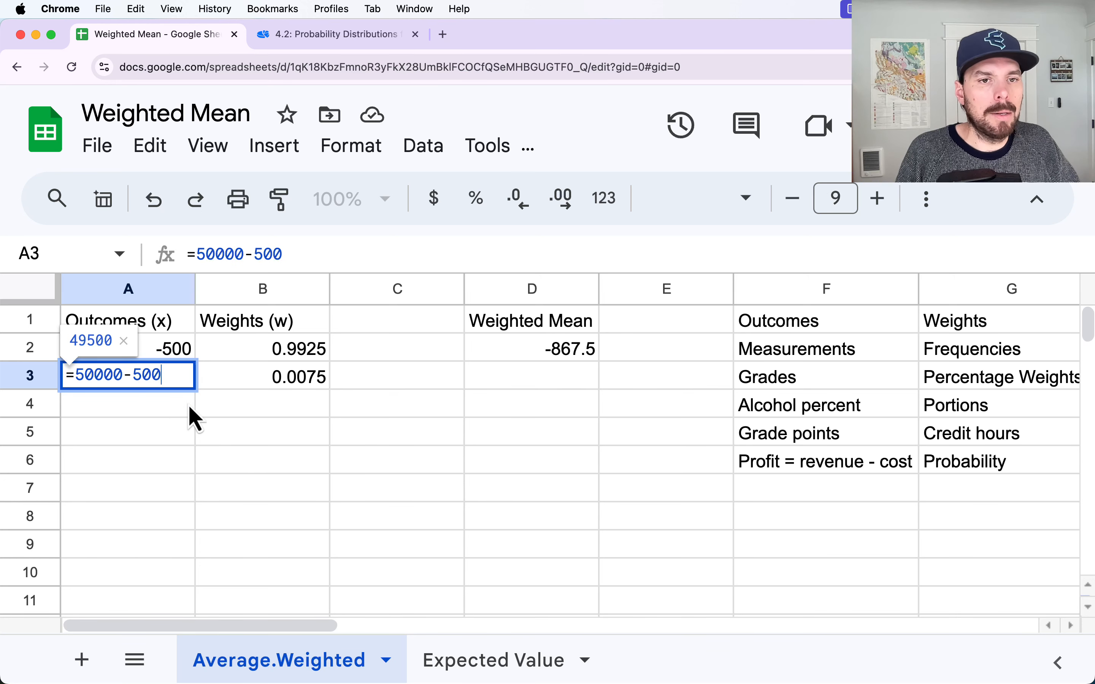
pyautogui.press('Return')
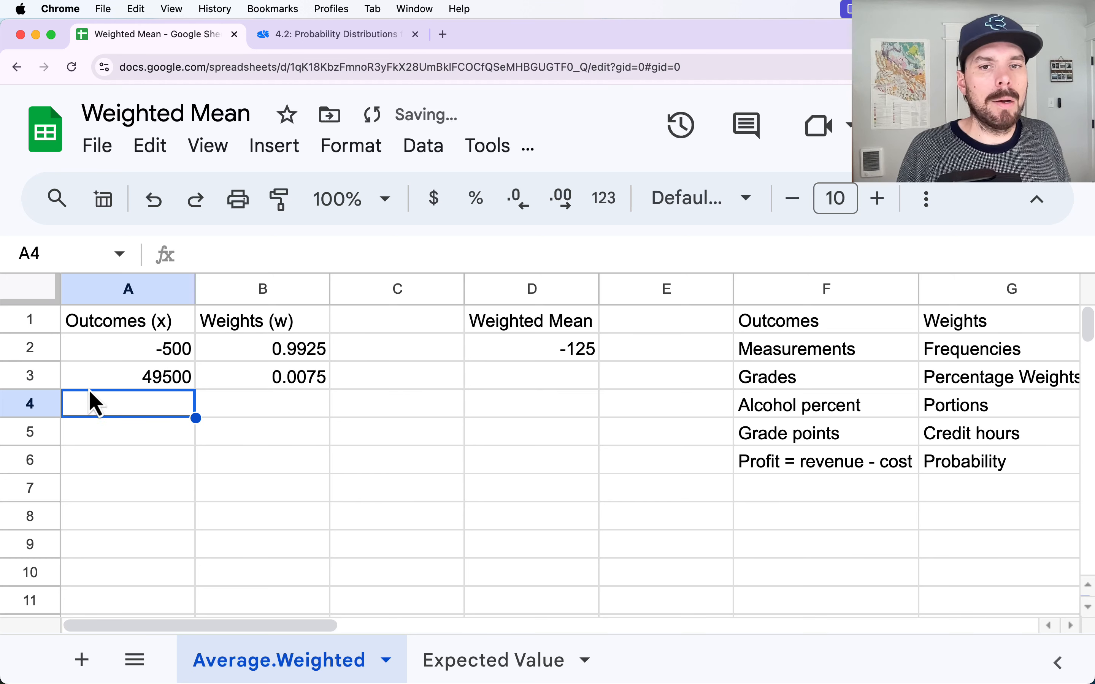
pyautogui.click(490, 350)
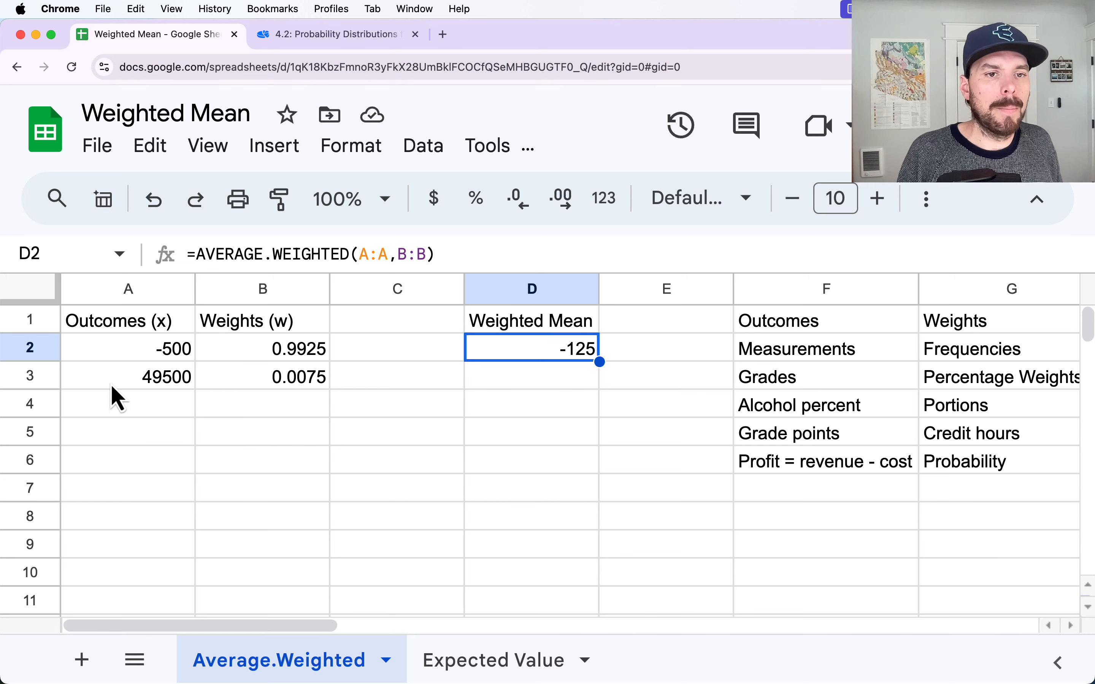
pyautogui.moveTo(114, 382); pyautogui.dragTo(271, 385)
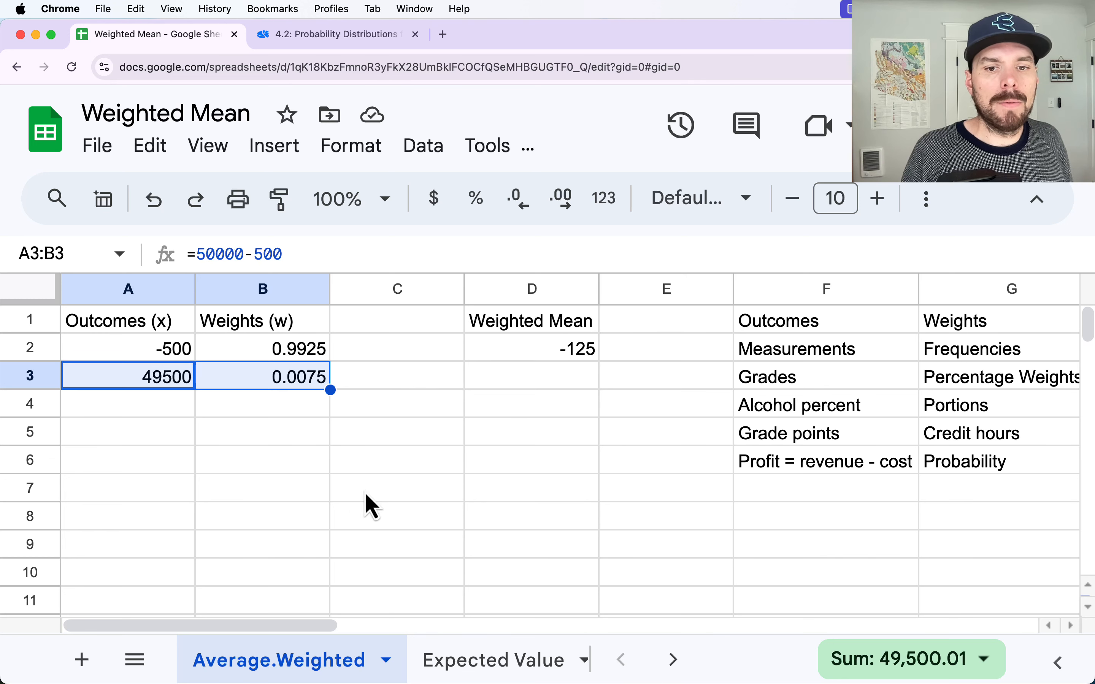
# Copy A2:B5 from the Expected Value sheet into the Average.Weighted sheet starting at A2, and check the weighted mean in D2.
pyautogui.click(489, 661)
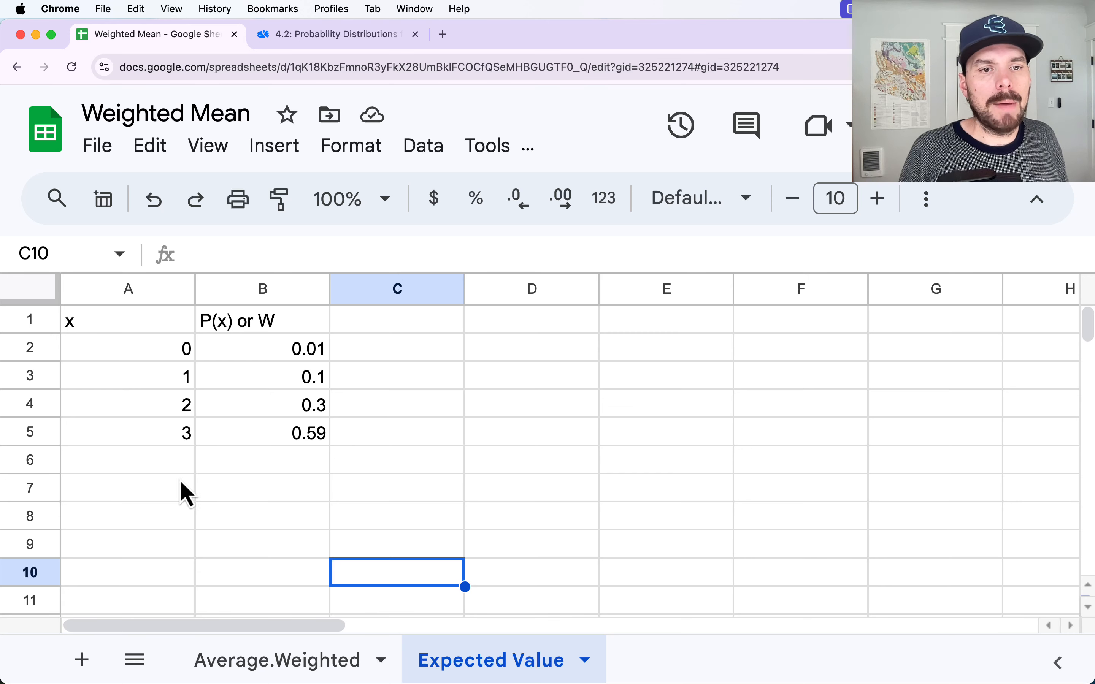
pyautogui.moveTo(138, 349); pyautogui.dragTo(292, 448)
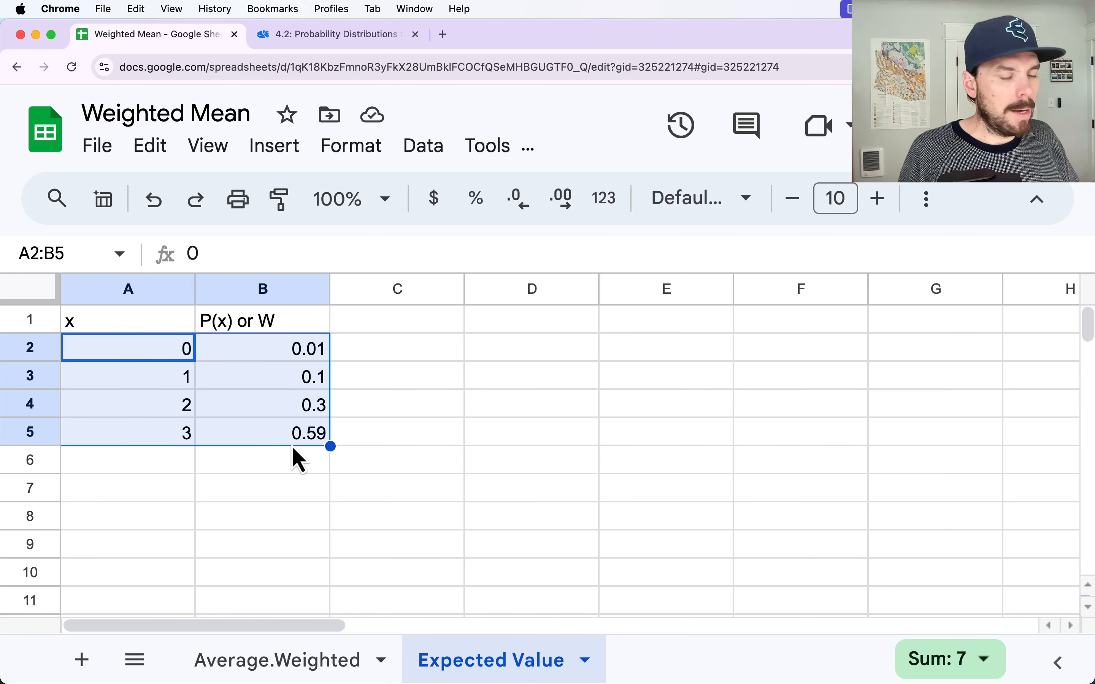
pyautogui.moveTo(279, 349); pyautogui.dragTo(281, 439)
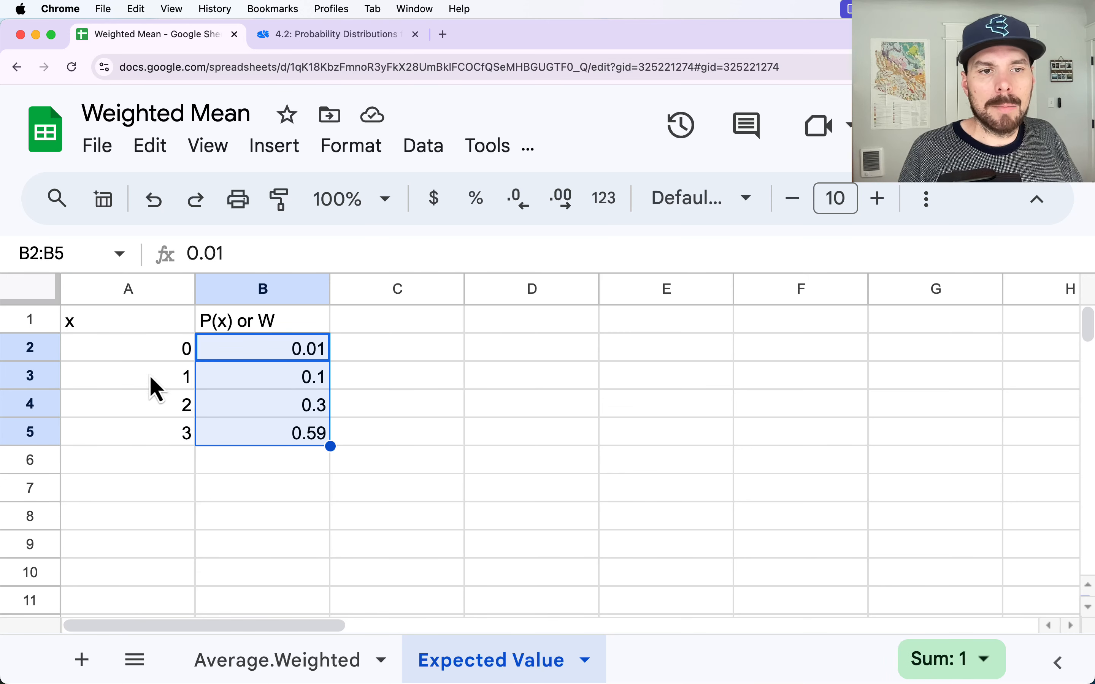
pyautogui.moveTo(152, 356); pyautogui.dragTo(252, 437)
pyautogui.press('super+c')
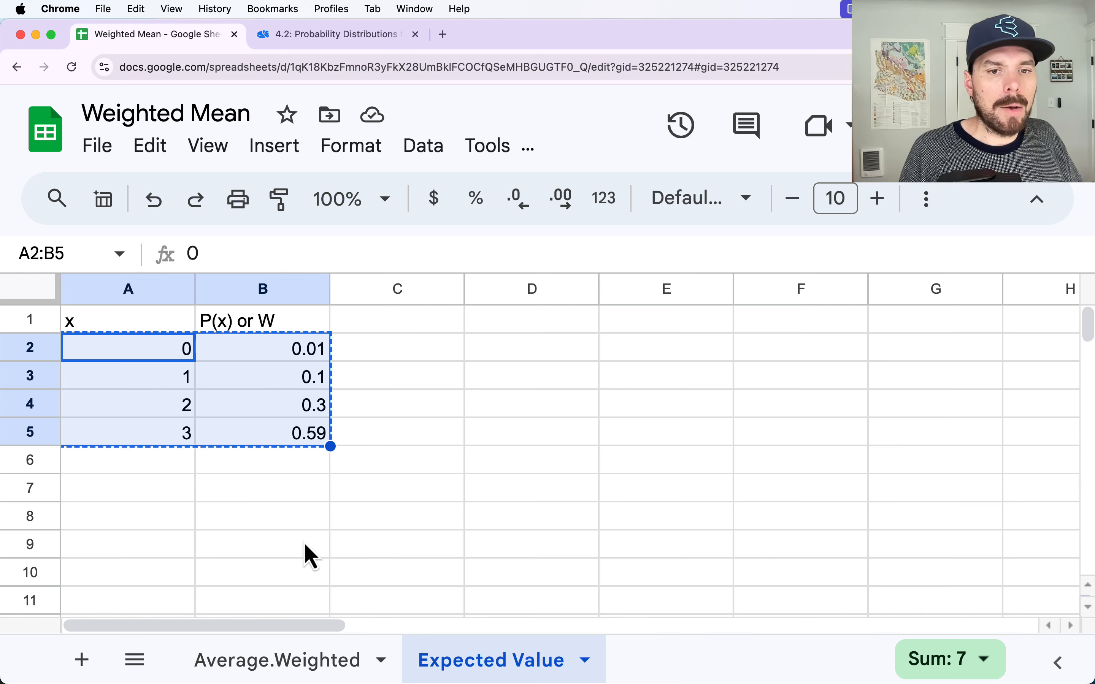
pyautogui.click(276, 661)
pyautogui.click(149, 365)
pyautogui.press('super+v')
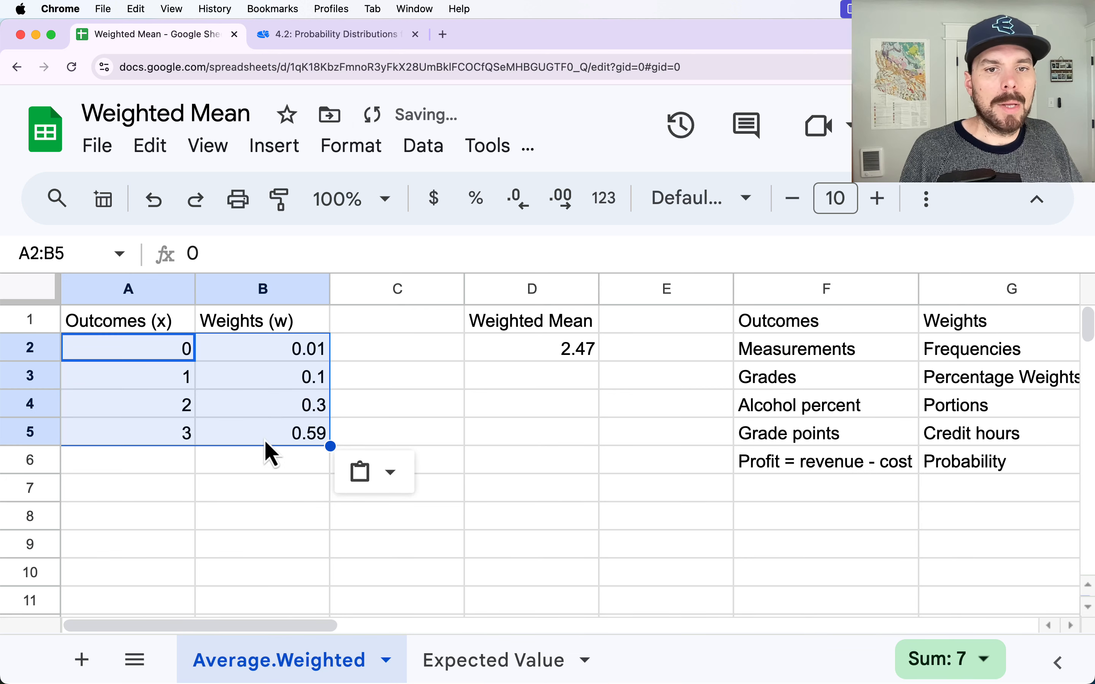
pyautogui.click(499, 349)
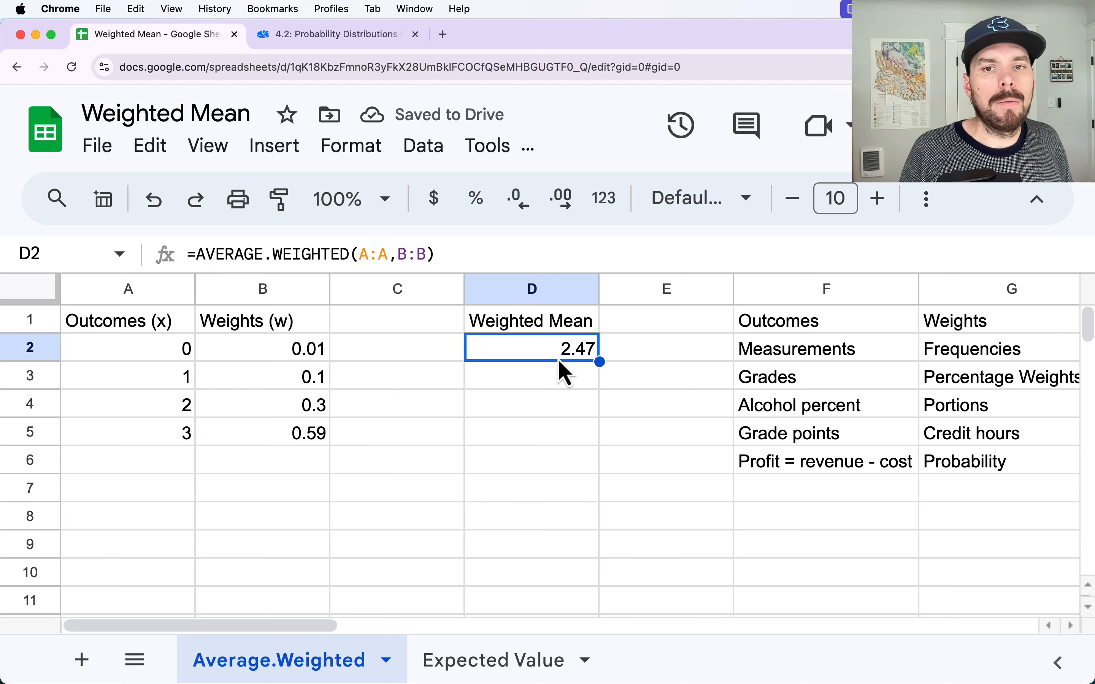
pyautogui.moveTo(140, 357); pyautogui.dragTo(256, 347)
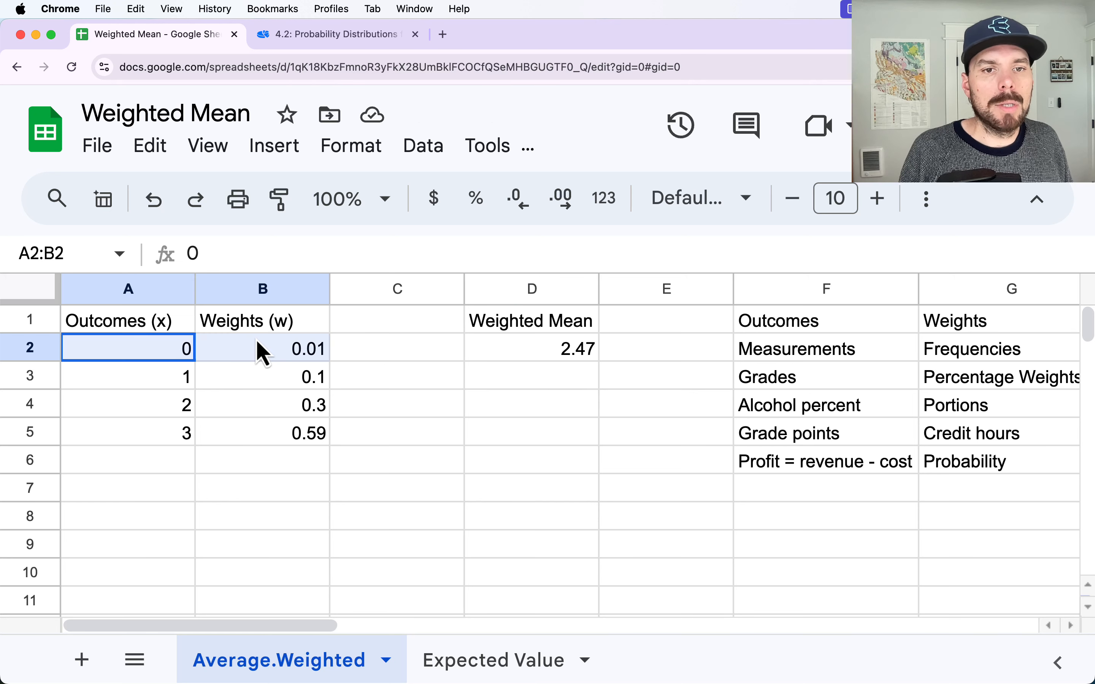
# Review each outcome with its weight in rows 3 to 5, and check the sum of the weights in B2:B5.
pyautogui.moveTo(158, 375); pyautogui.dragTo(217, 377)
pyautogui.moveTo(154, 411); pyautogui.dragTo(262, 409)
pyautogui.moveTo(140, 434); pyautogui.dragTo(288, 441)
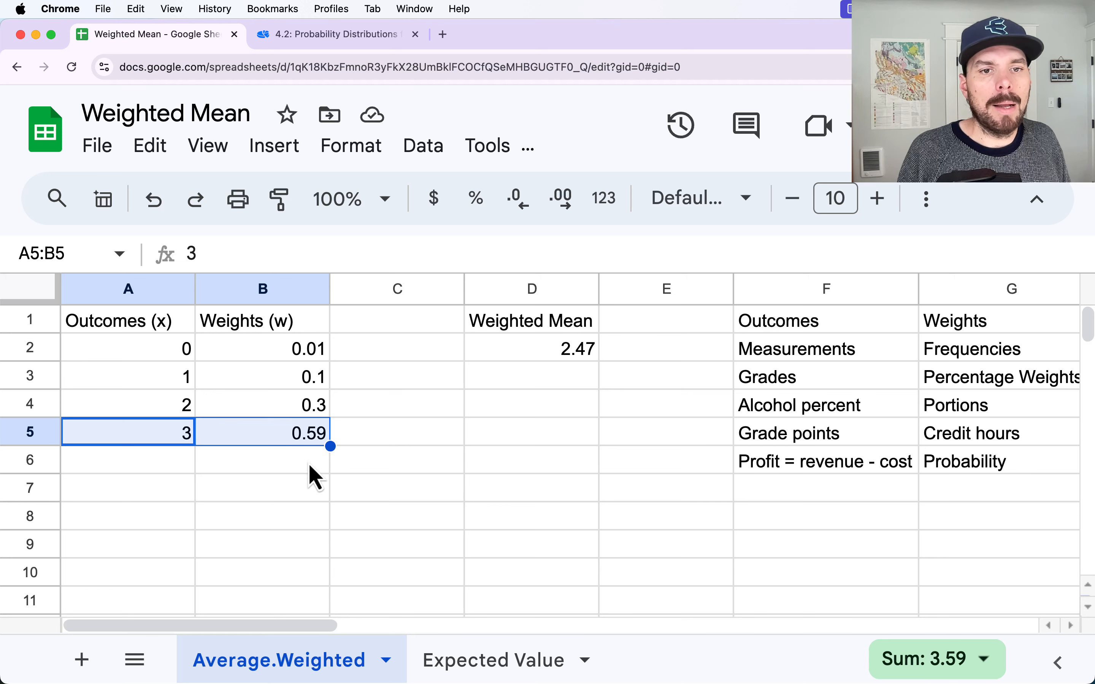
pyautogui.moveTo(261, 357); pyautogui.dragTo(273, 436)
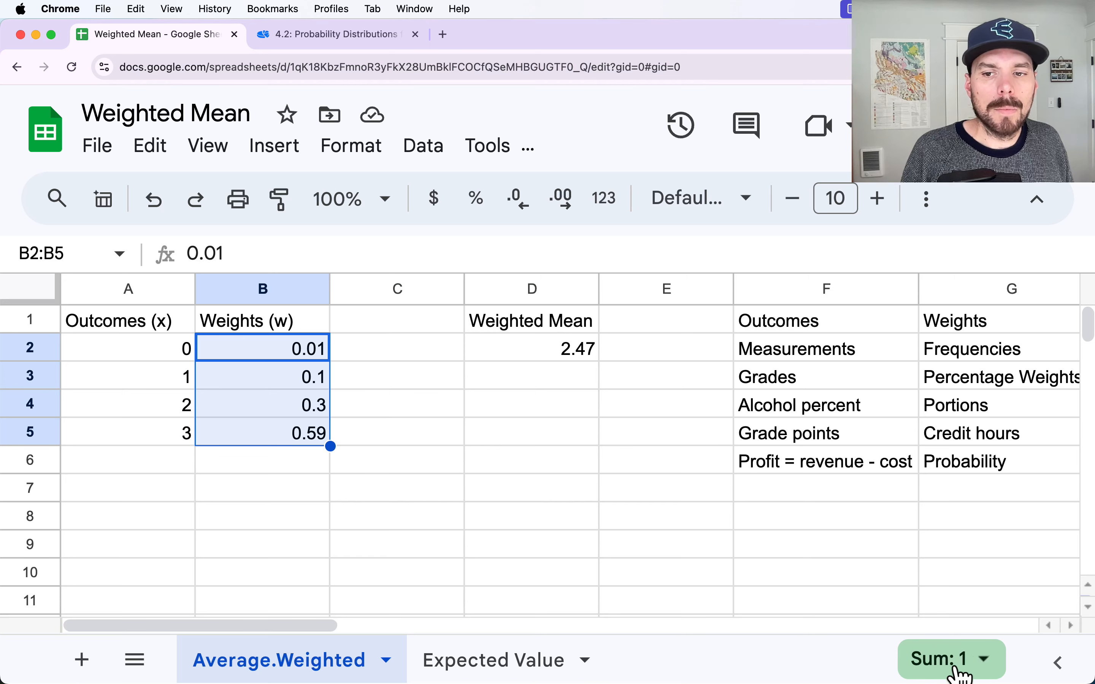
# Look up the mean (expected value) definition and formula in the LibreTexts page, and compare it with the Average.Weighted sheet.
pyautogui.click(545, 659)
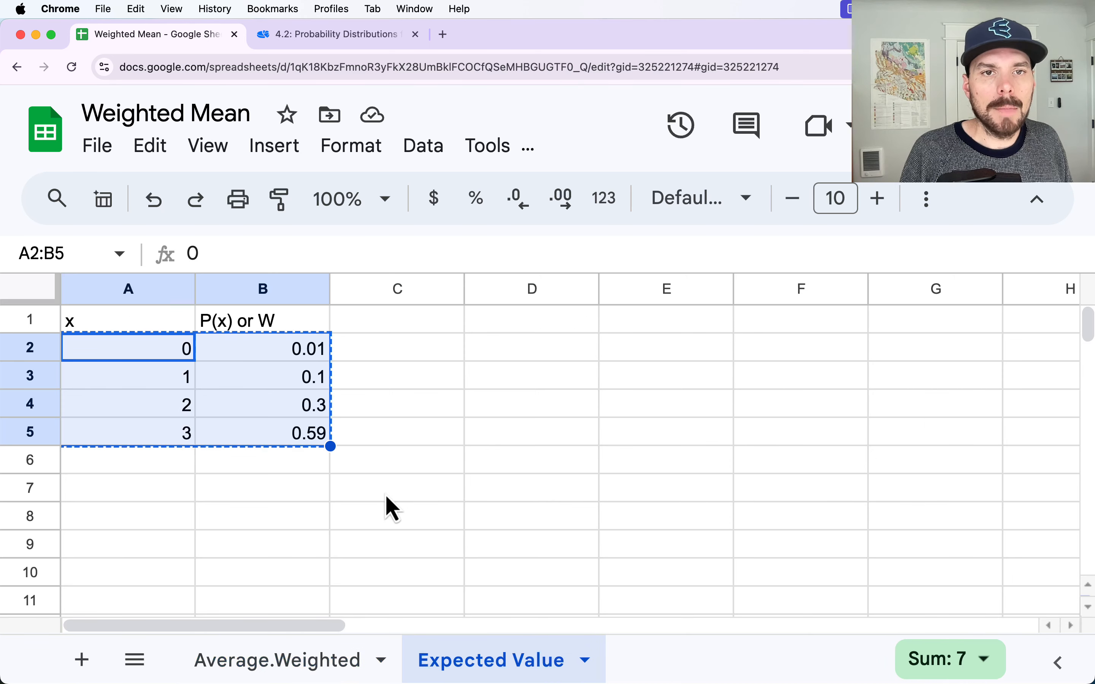
pyautogui.click(308, 36)
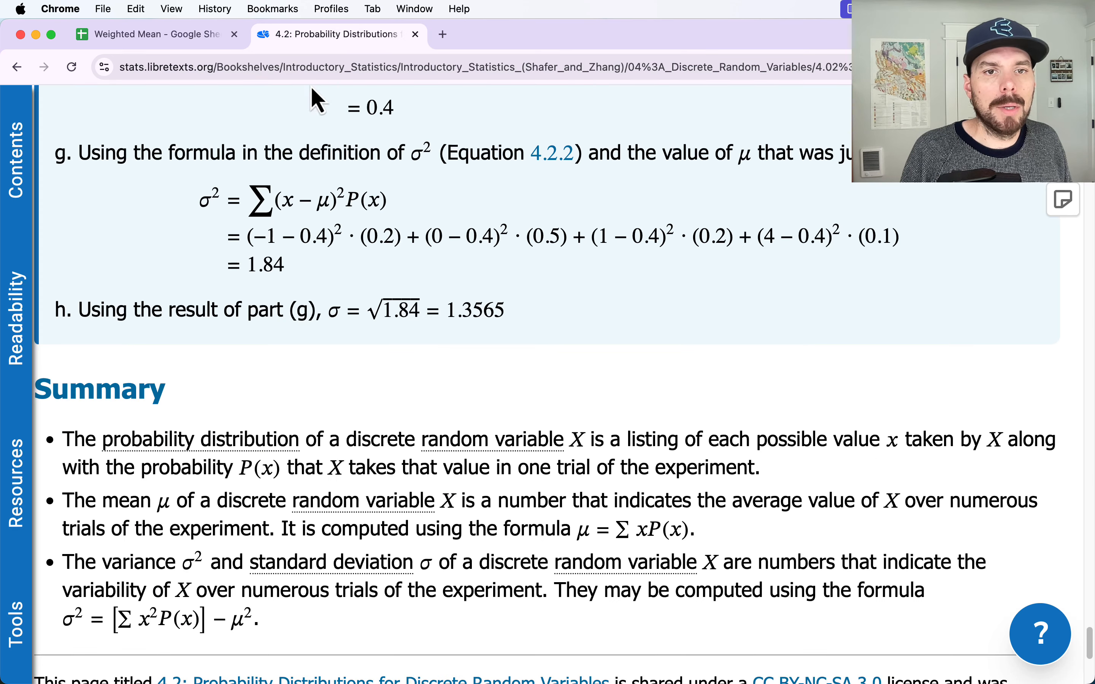
pyautogui.scroll(10, 460, 432)
pyautogui.scroll(15, 621, 533)
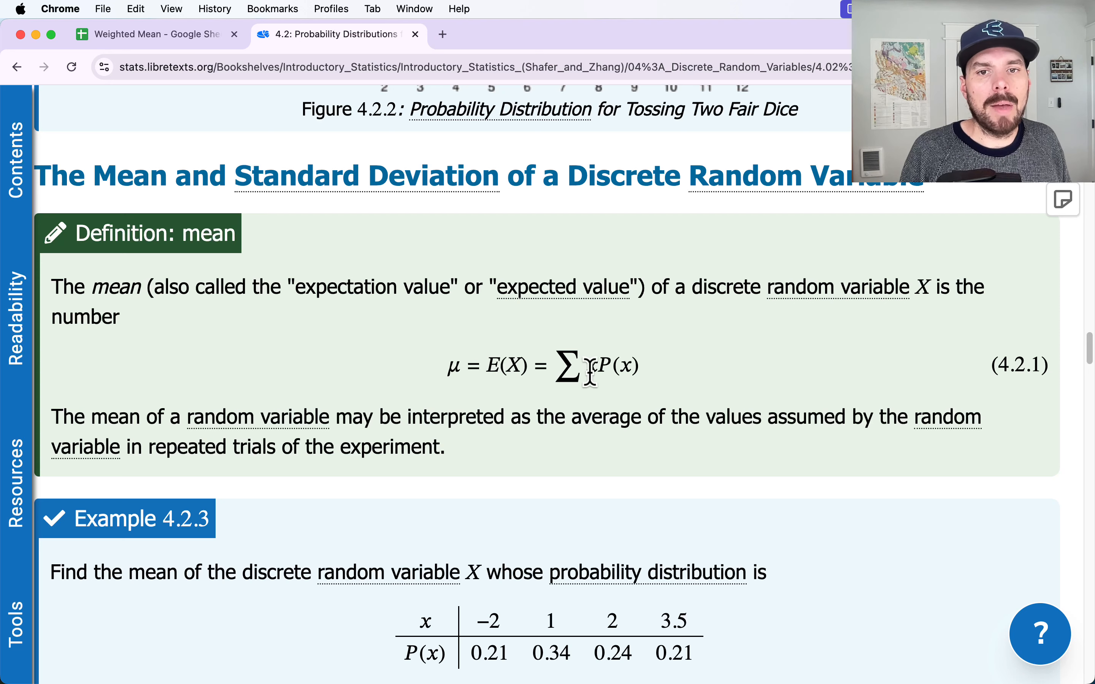
pyautogui.click(160, 36)
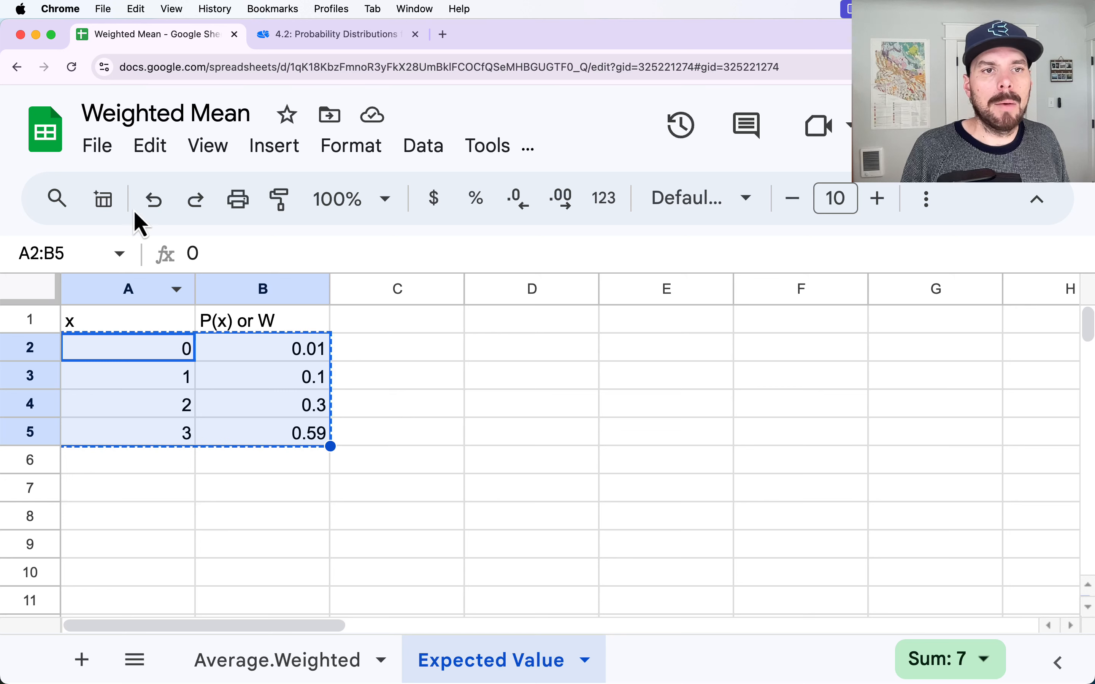
pyautogui.click(312, 670)
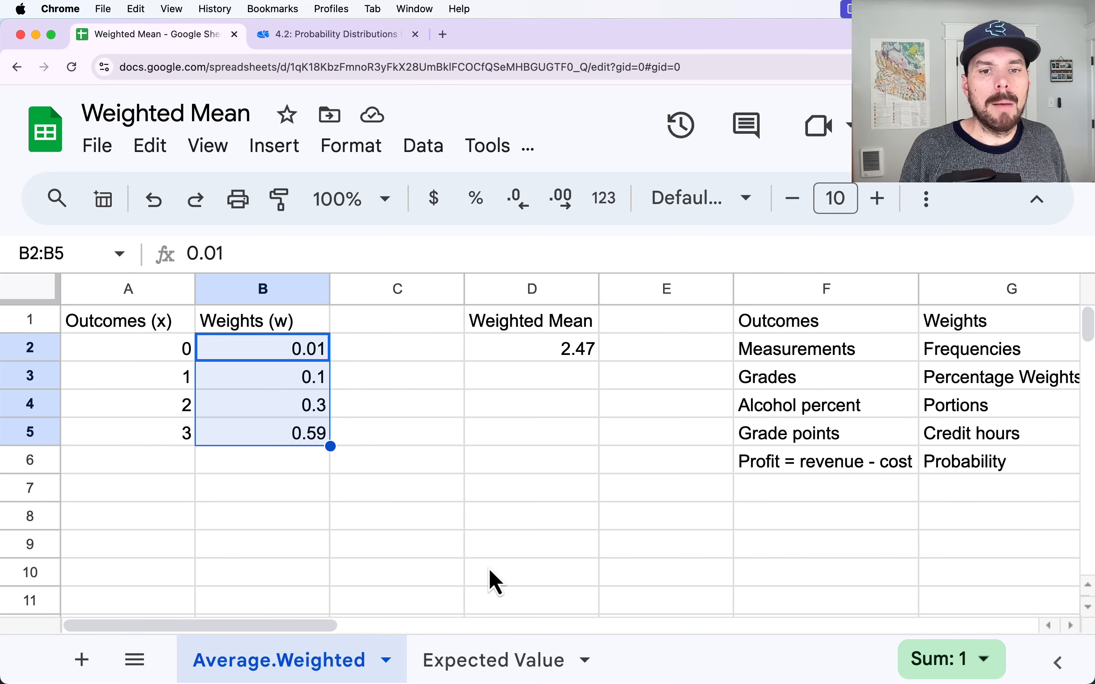
# Add the column heading x*P(x) in C1 of the Expected Value sheet.
pyautogui.click(482, 670)
pyautogui.click(380, 349)
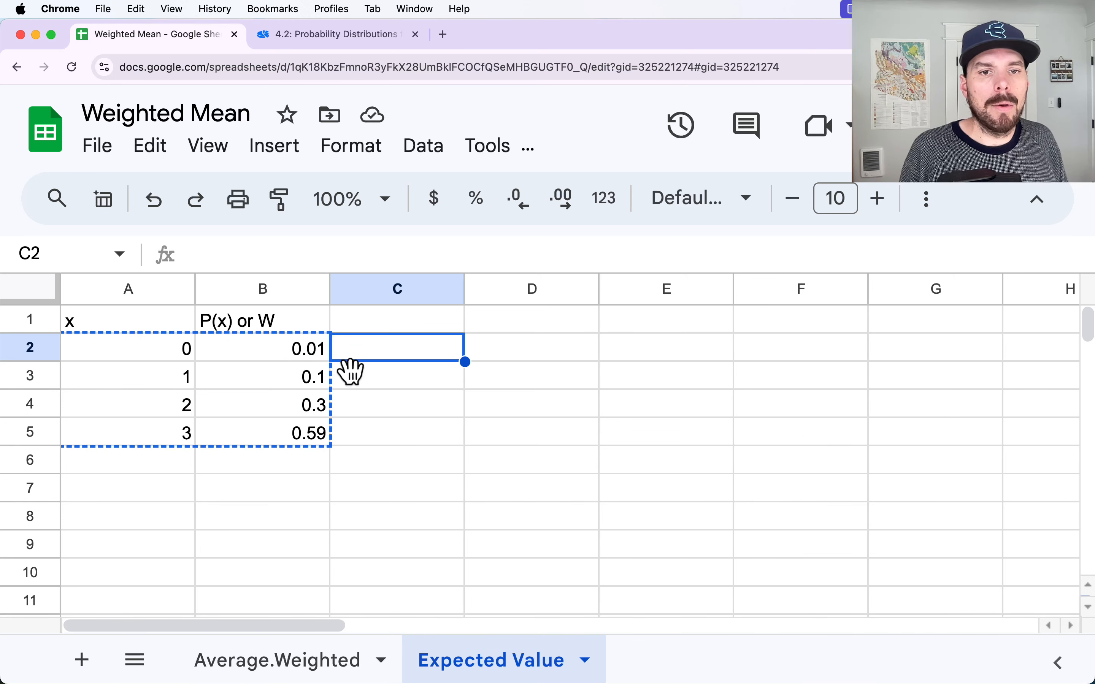
pyautogui.click(407, 322)
pyautogui.write('x*P(x')
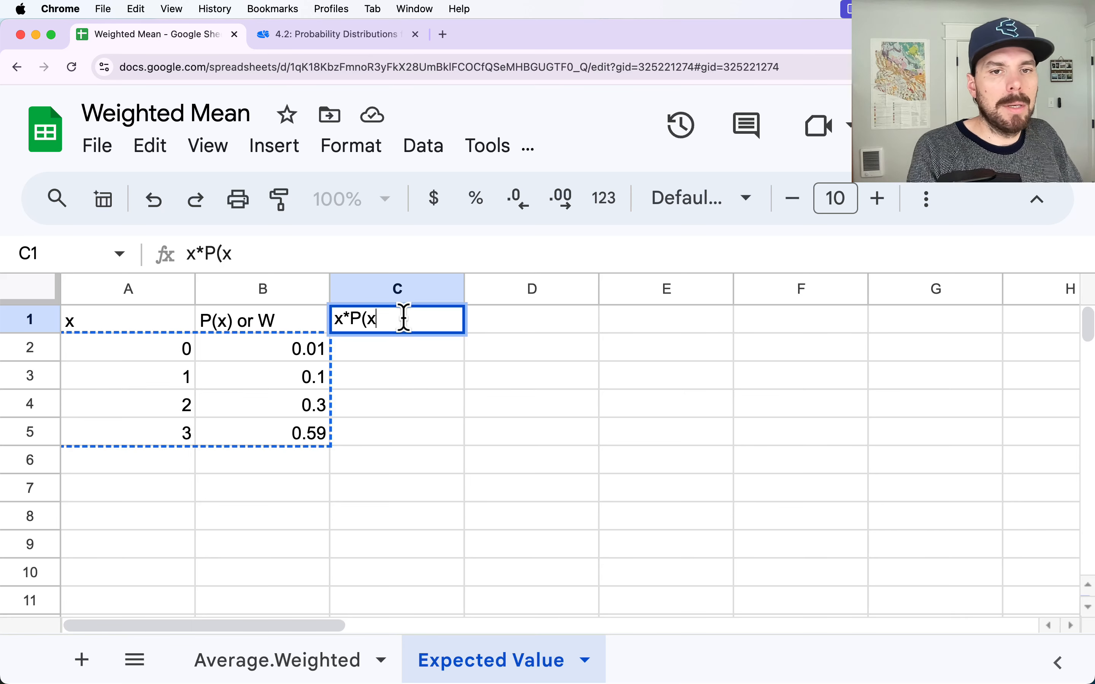
pyautogui.write(')')
pyautogui.press('Tab')
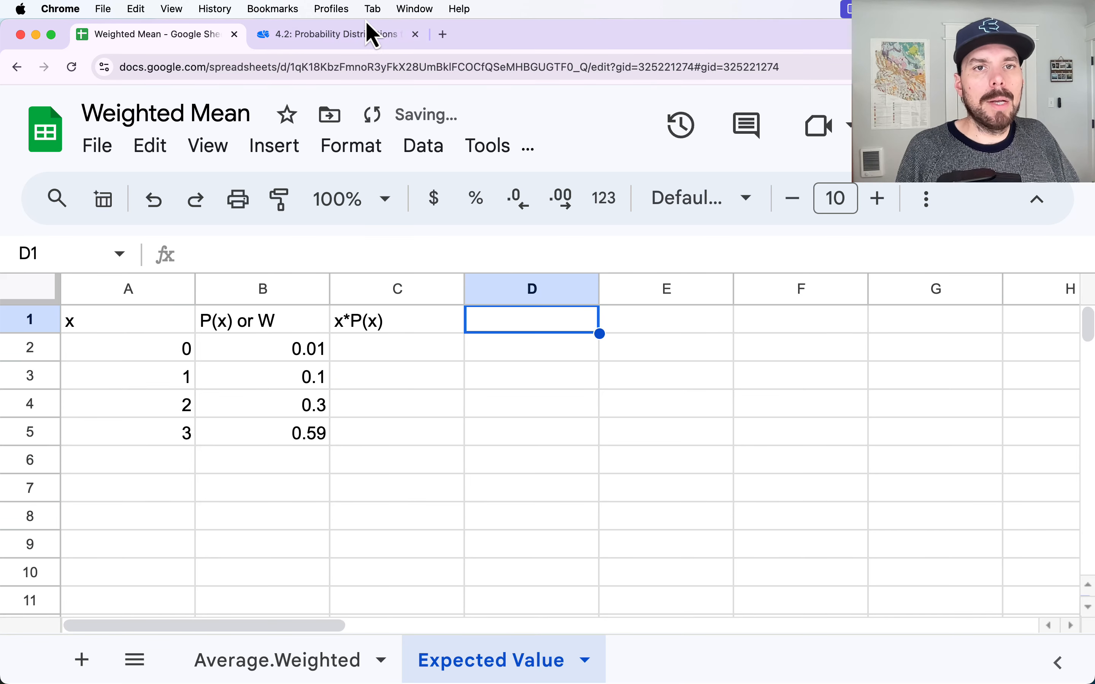
# Look up the standard deviation definition in the LibreTexts page and examine both forms of its formula.
pyautogui.click(358, 47)
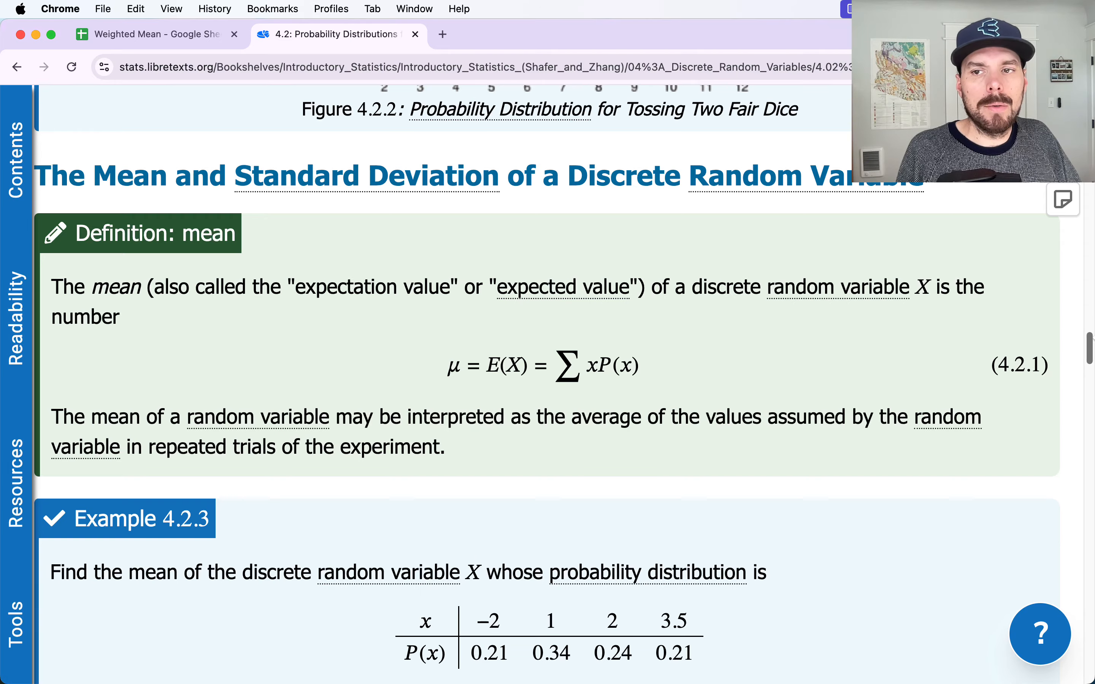
pyautogui.moveTo(1091, 357); pyautogui.dragTo(1078, 539)
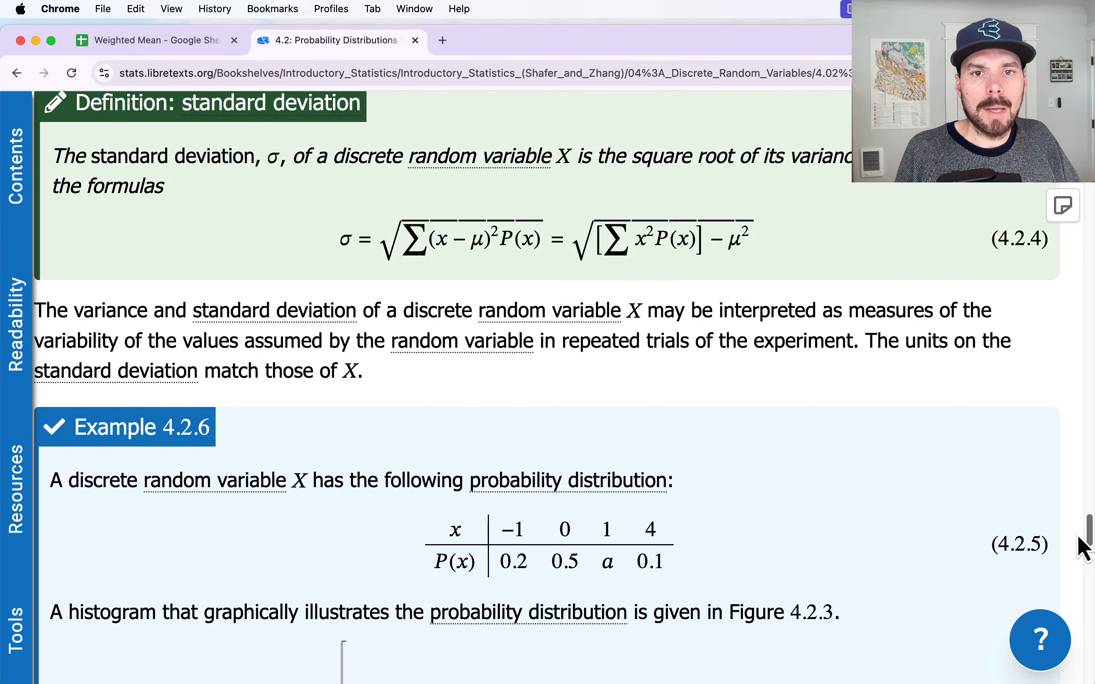
pyautogui.scroll(3, 1078, 539)
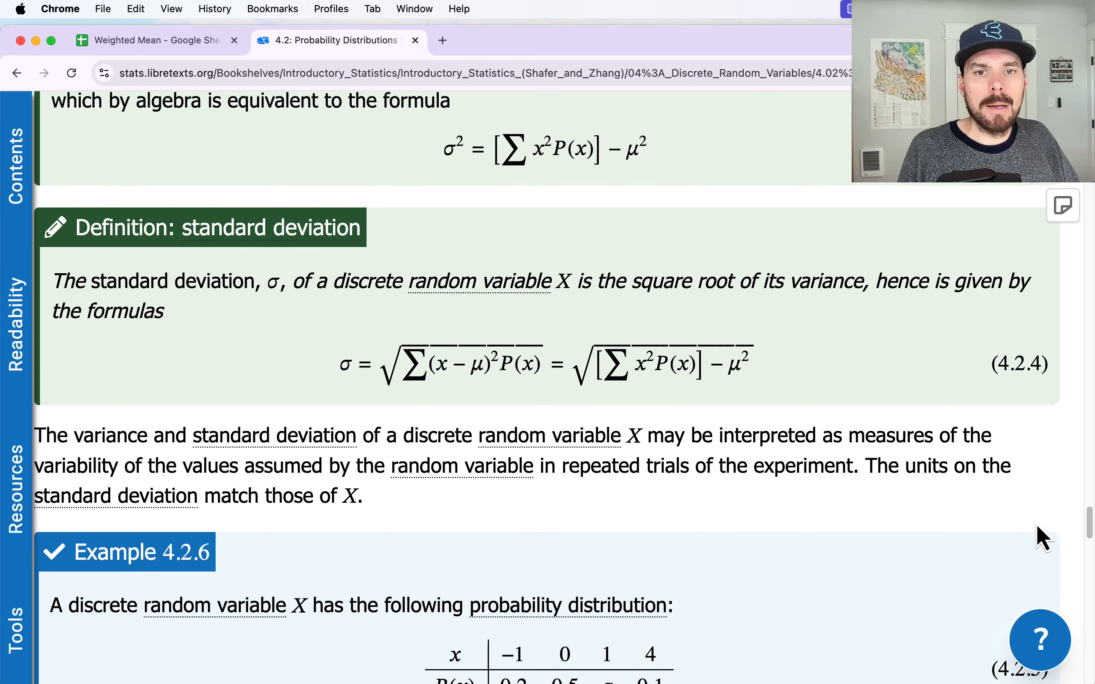
pyautogui.moveTo(484, 365); pyautogui.dragTo(441, 371)
pyautogui.doubleClick(582, 367)
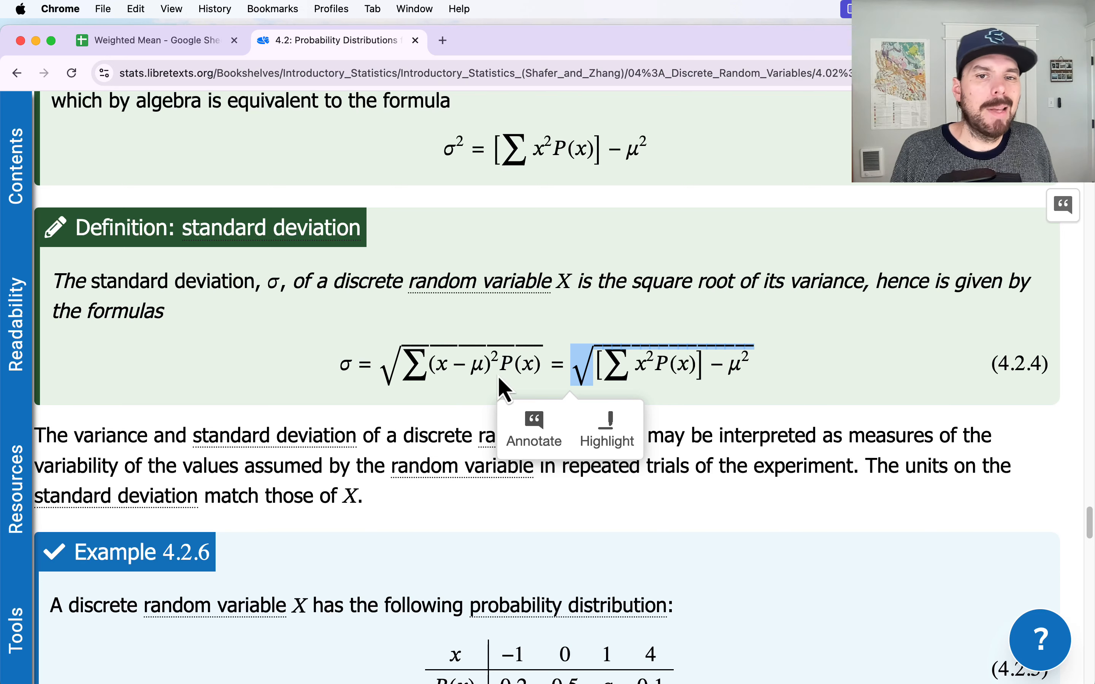
pyautogui.moveTo(484, 364); pyautogui.dragTo(440, 367)
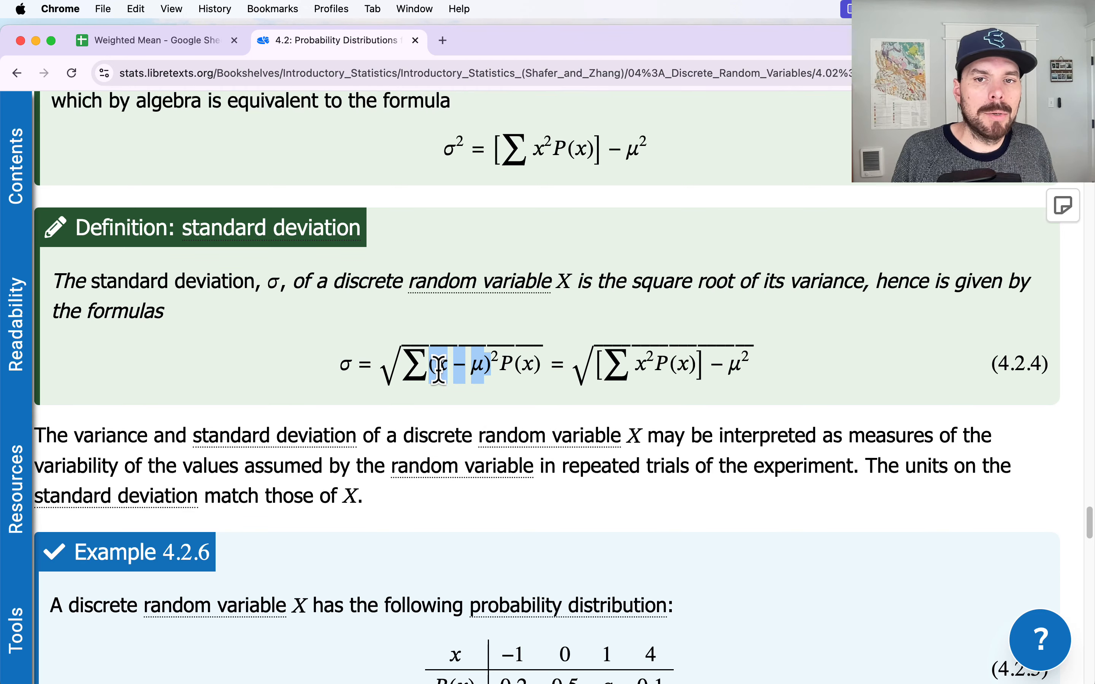
pyautogui.click(624, 366)
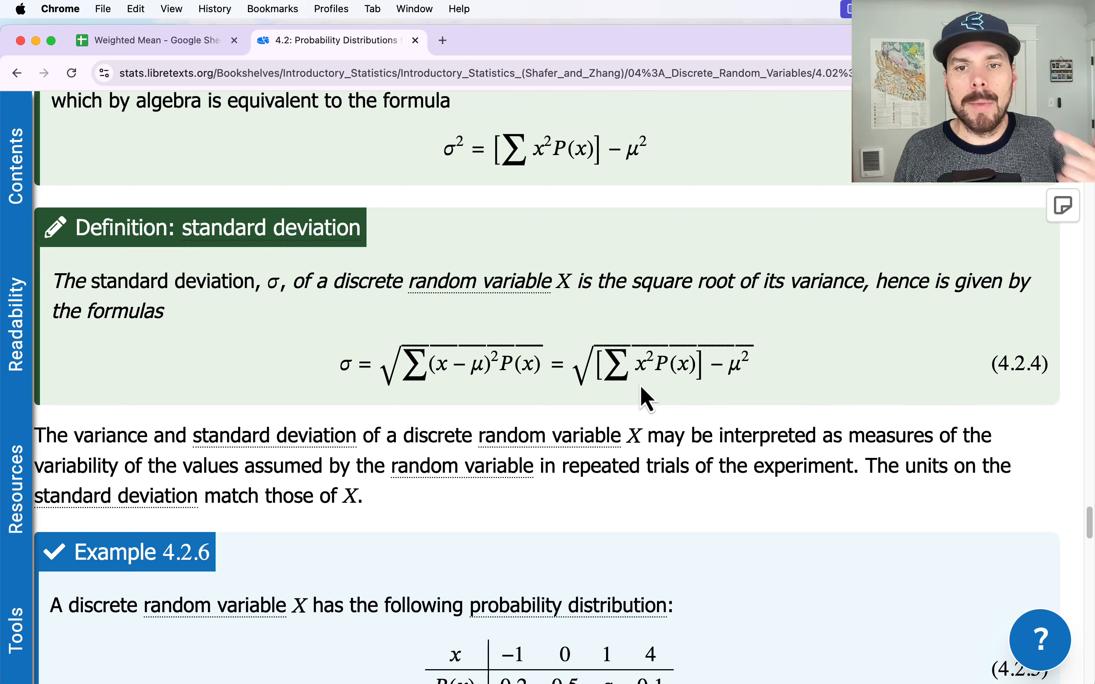
# Add the column heading x^2*P(x) in D1 of the Expected Value sheet.
pyautogui.click(206, 41)
pyautogui.write('x')
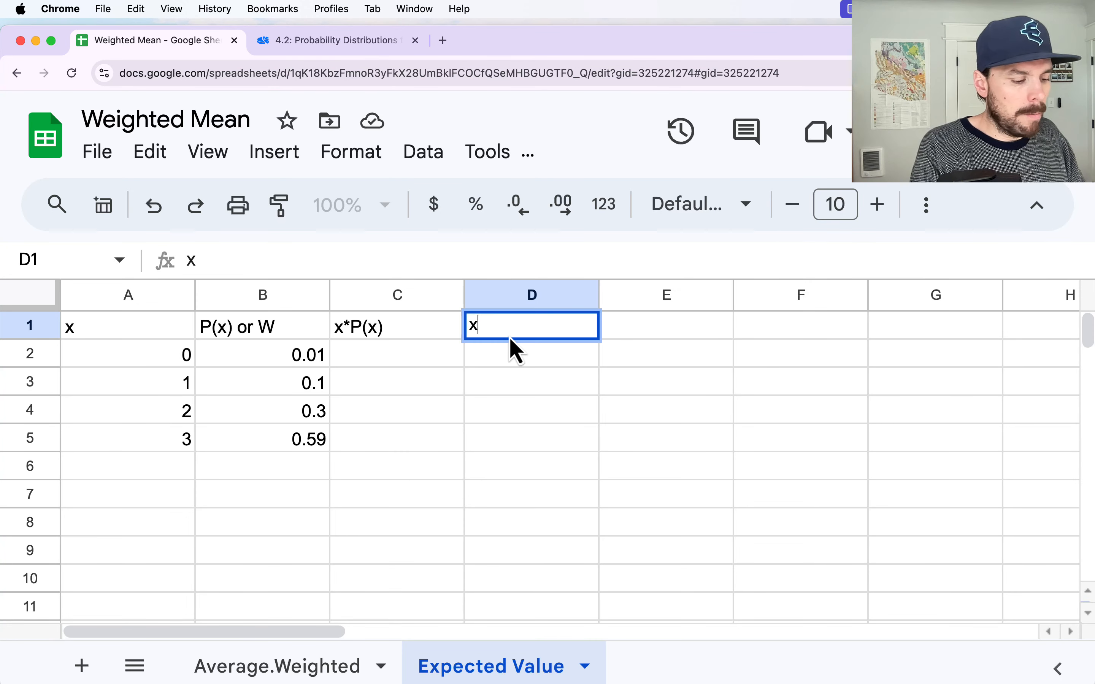
pyautogui.write('^2')
pyautogui.press('Tab')
pyautogui.press('Left')
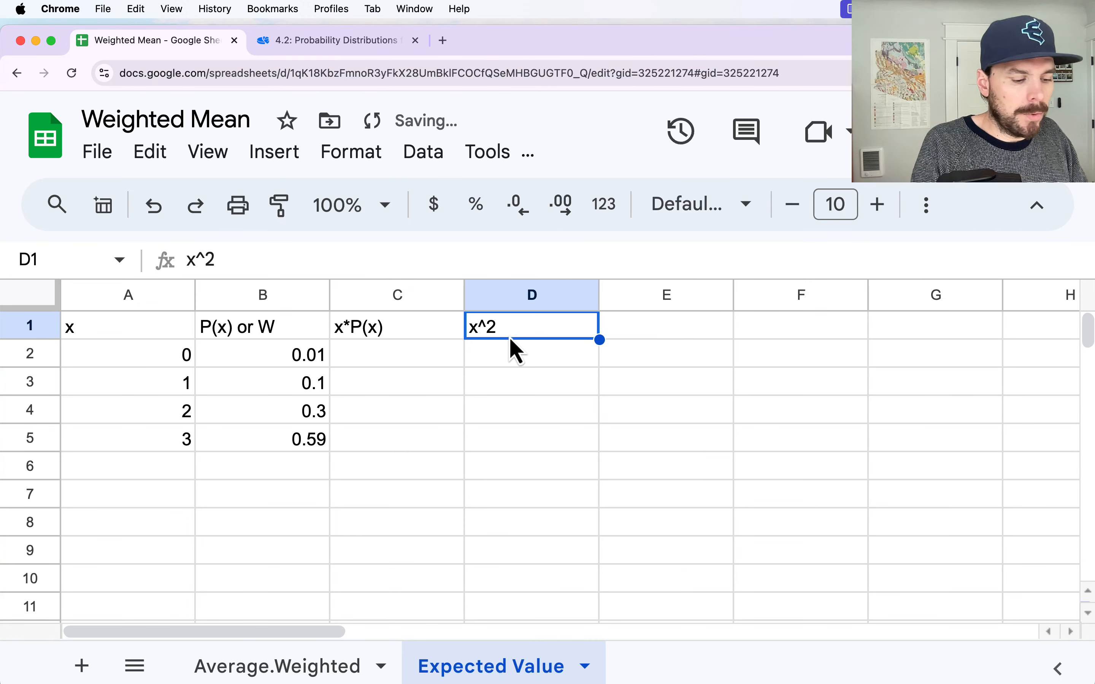
pyautogui.doubleClick(507, 325)
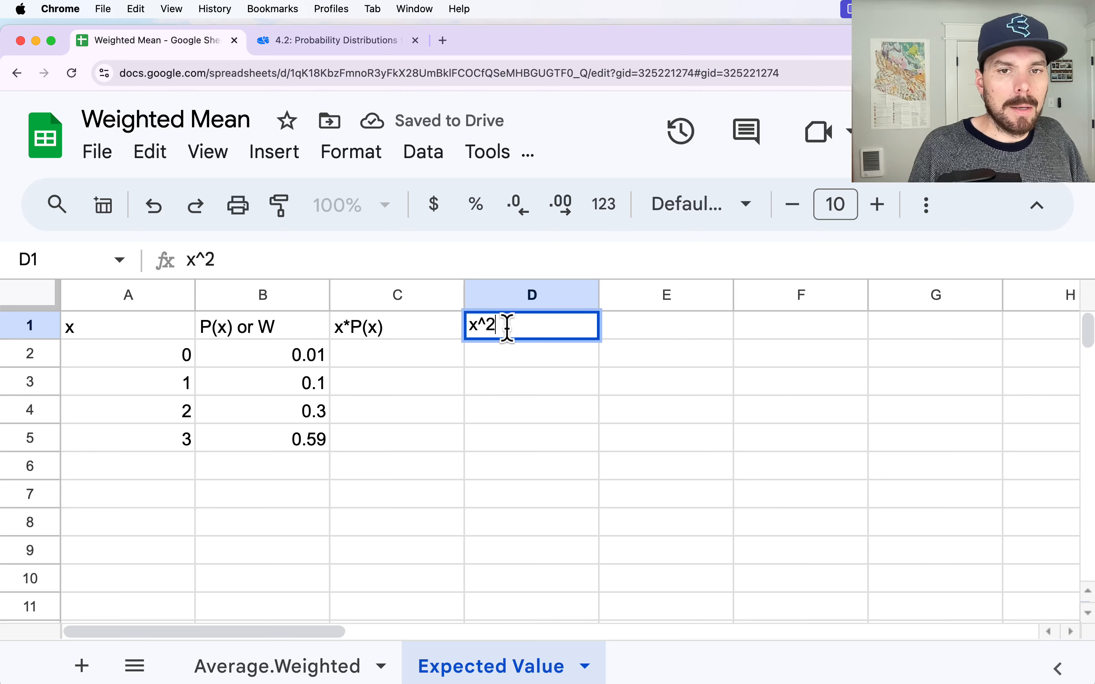
pyautogui.write('*P')
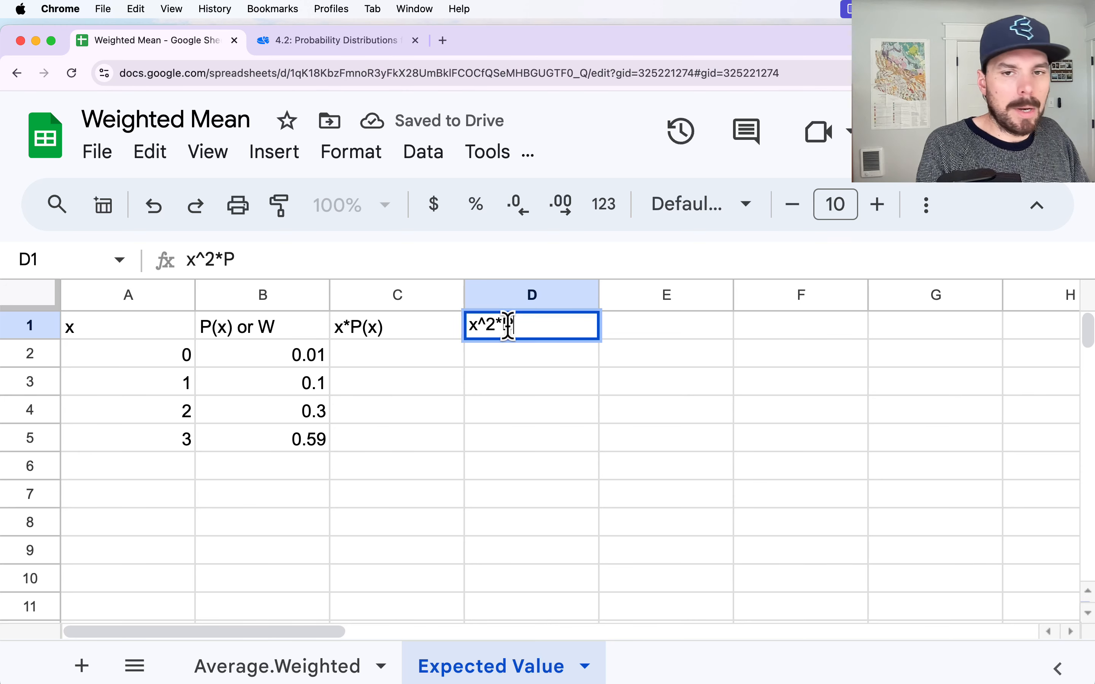
pyautogui.write('(x)')
pyautogui.press('Return')
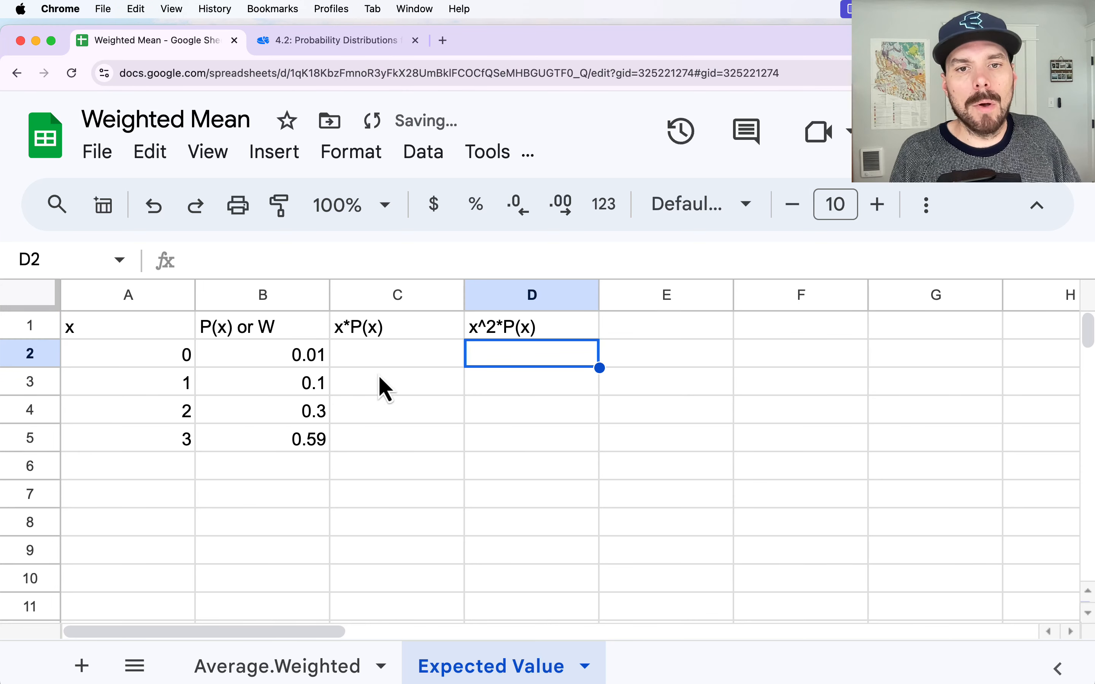
# Enter =A2*B2 in C2 and autofill the formula down to C5.
pyautogui.click(416, 354)
pyautogui.write('=')
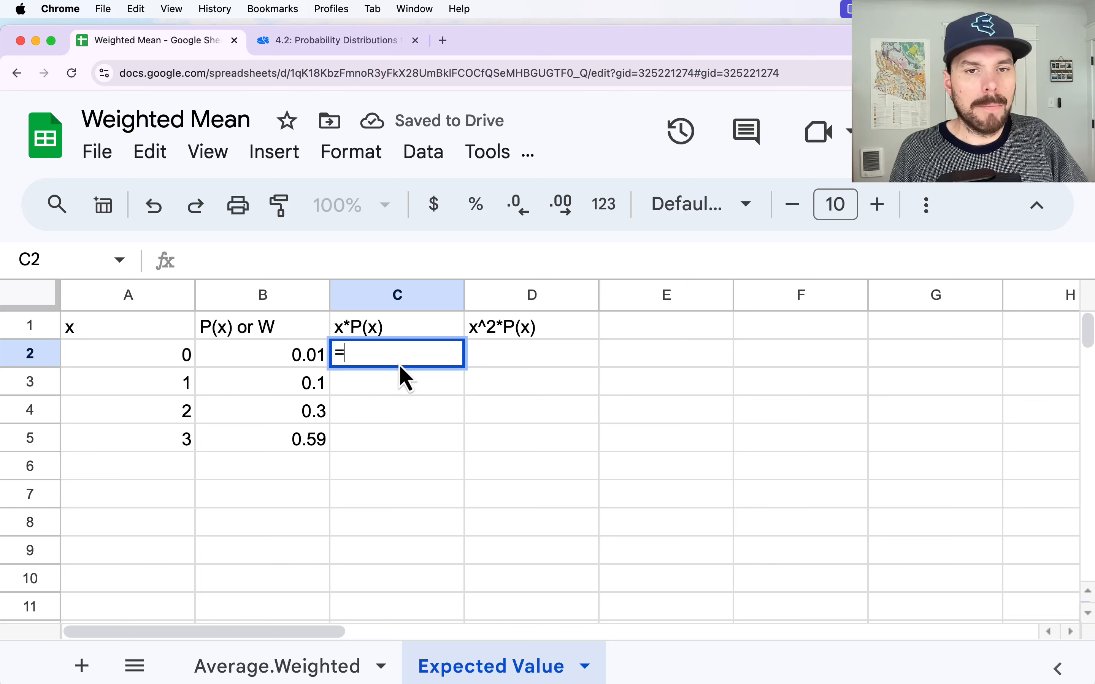
pyautogui.click(144, 367)
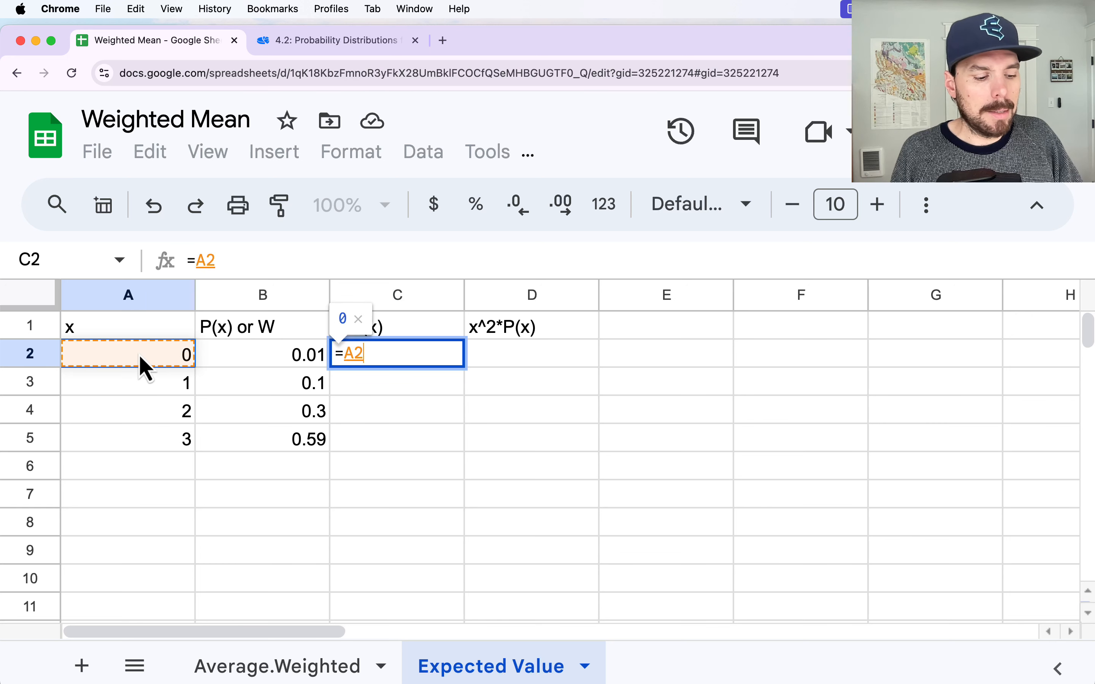
pyautogui.write('*')
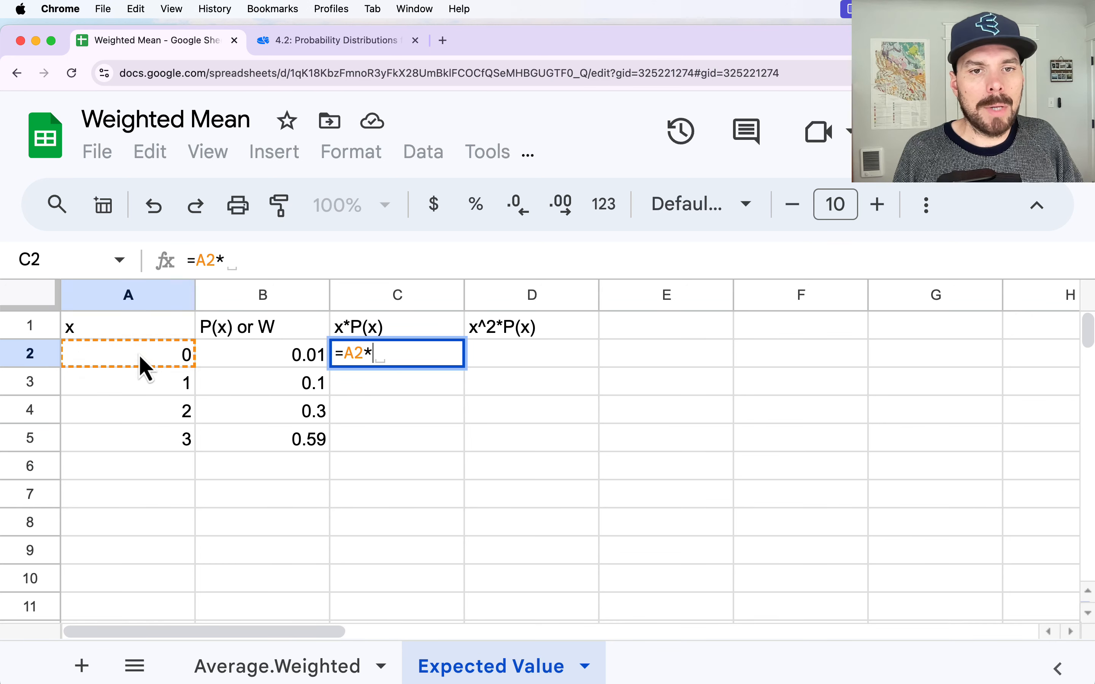
pyautogui.click(264, 360)
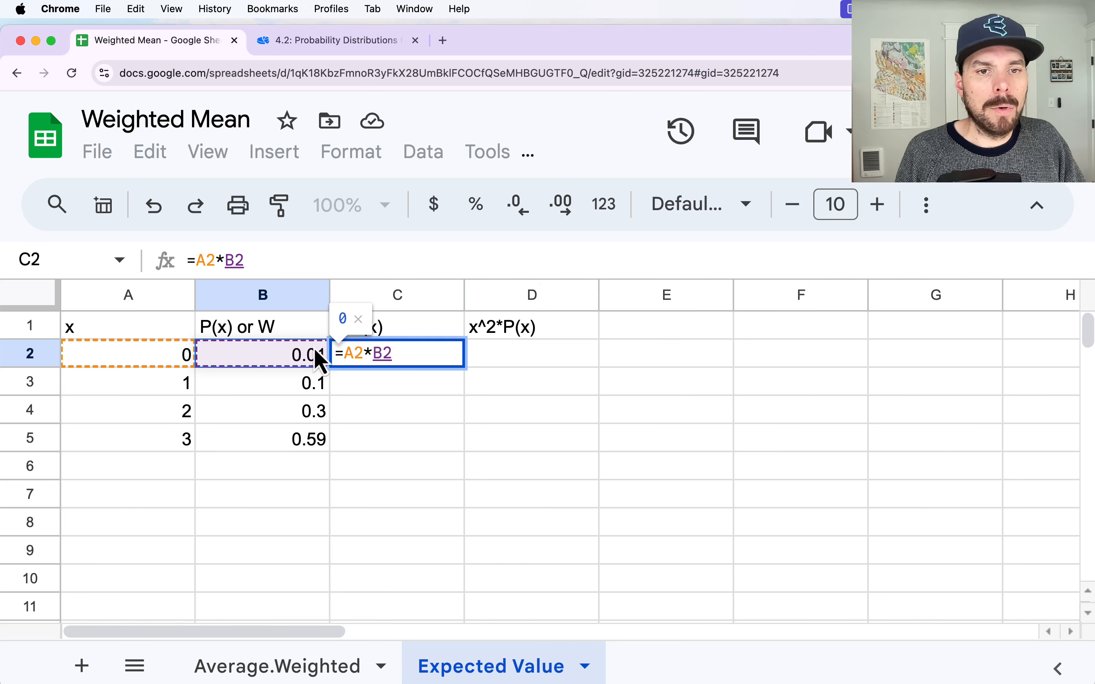
pyautogui.press('Return')
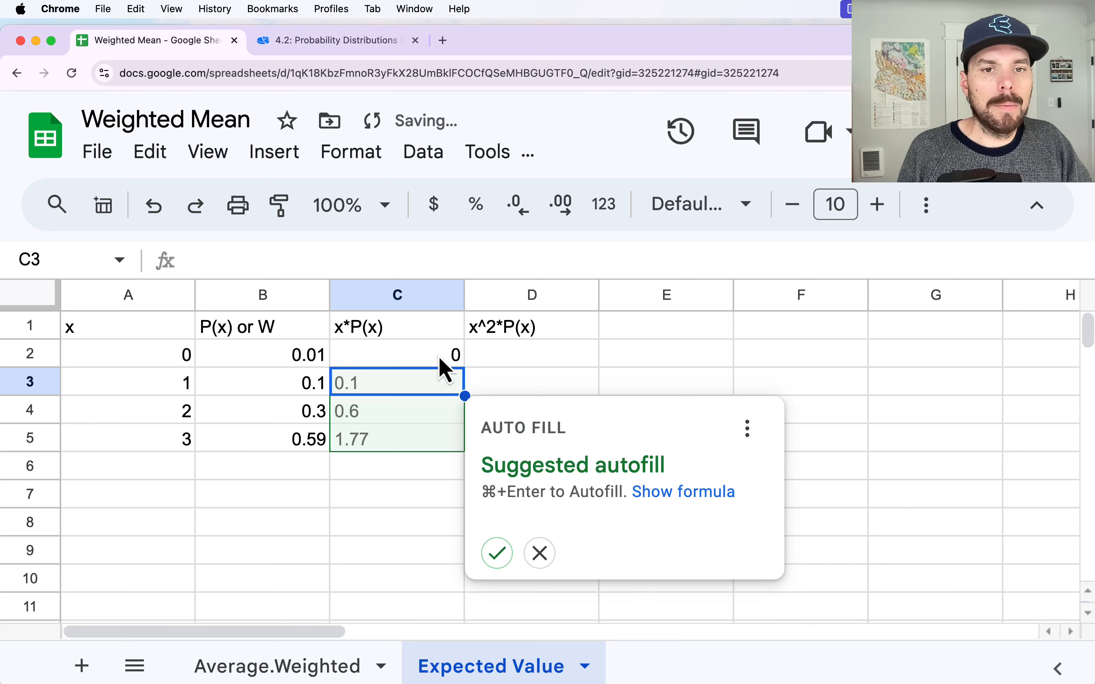
pyautogui.click(502, 555)
# Enter =A2^2*B2 in D2 and autofill the formula down to D5.
pyautogui.click(514, 356)
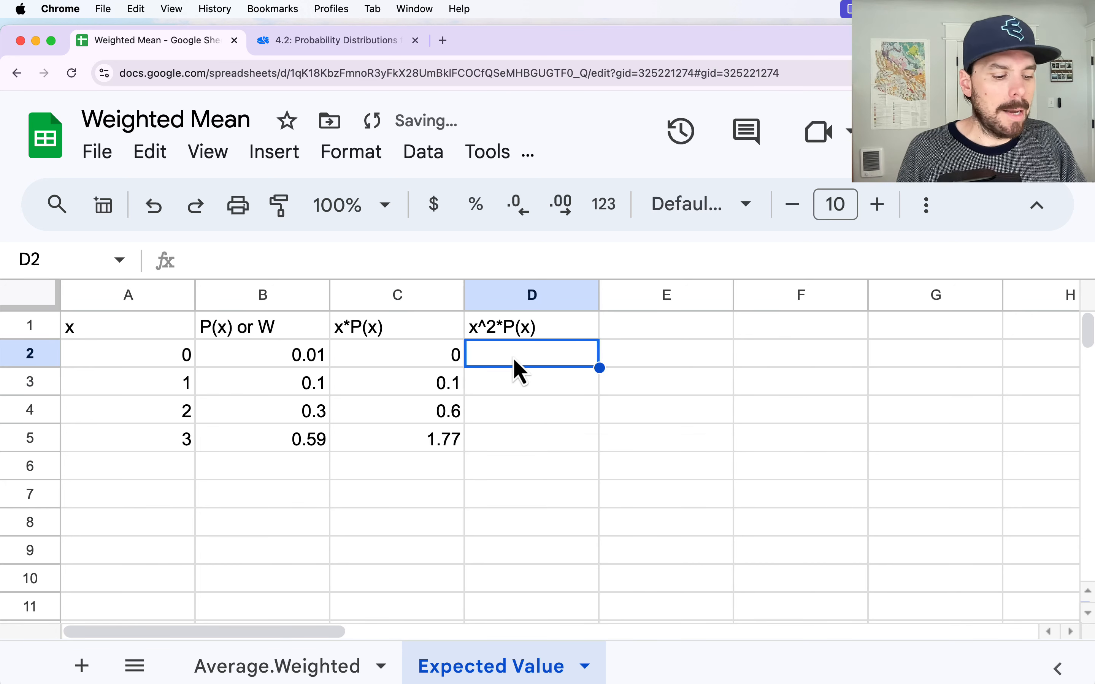
pyautogui.doubleClick(512, 356)
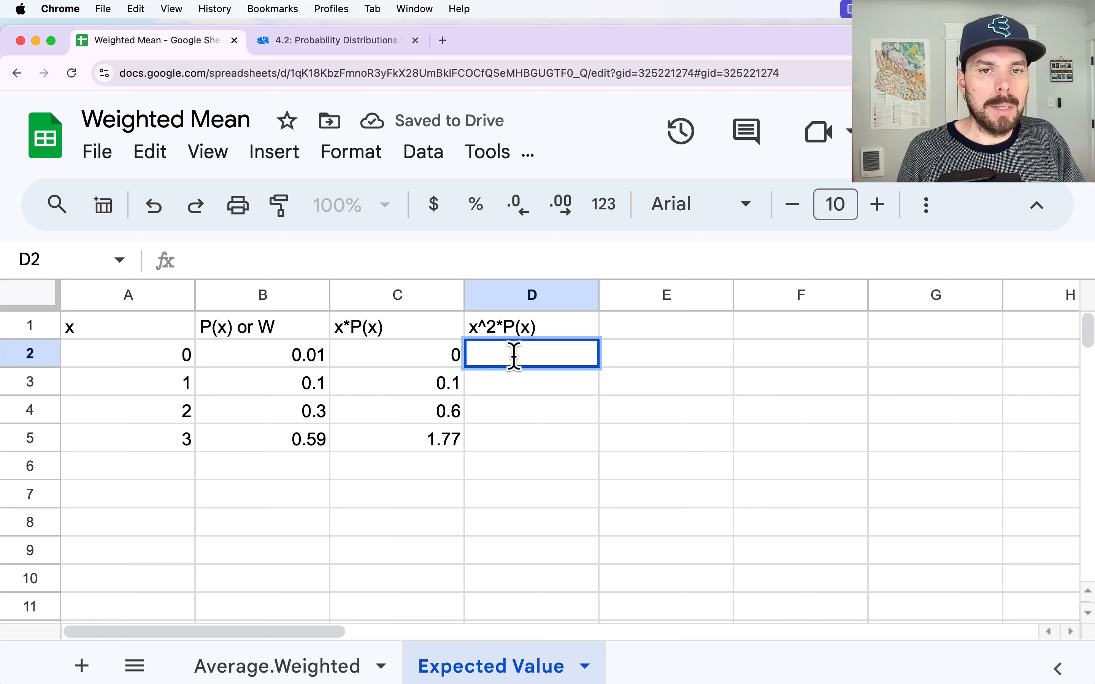
pyautogui.write('= ')
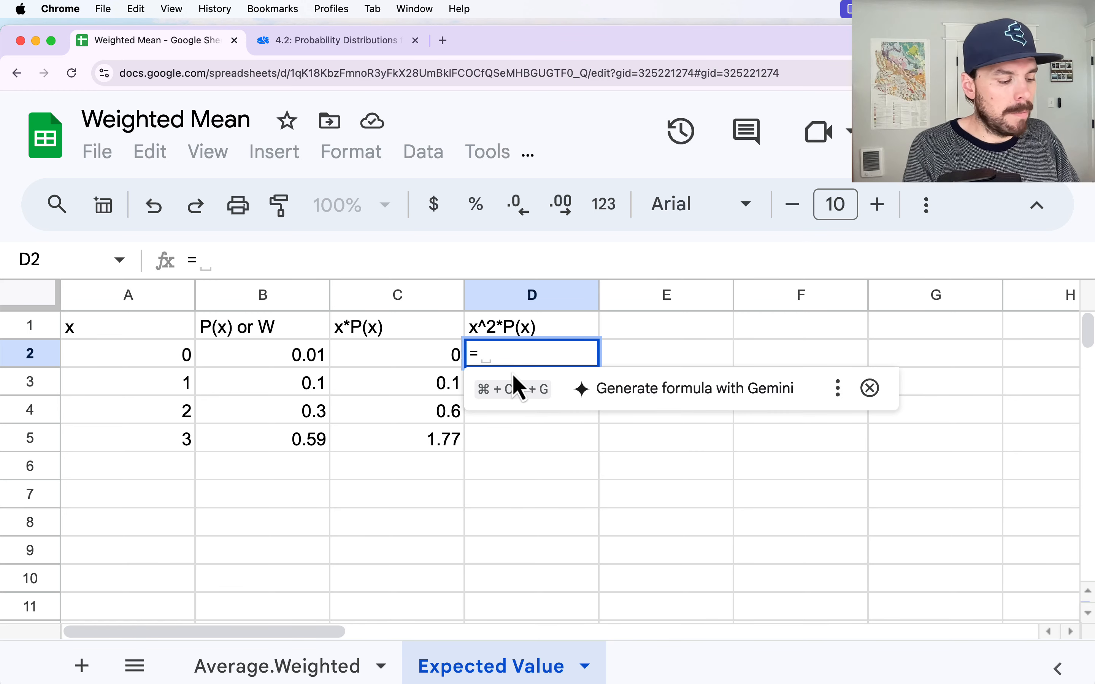
pyautogui.write('x')
pyautogui.press('BackSpace')
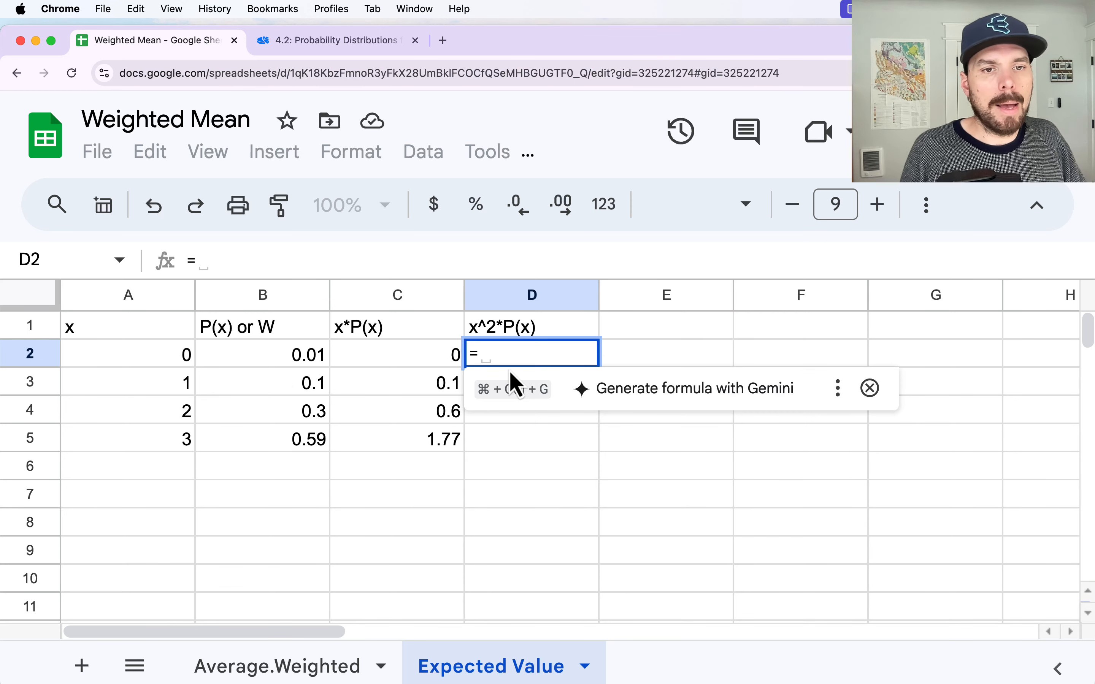
pyautogui.click(125, 365)
pyautogui.write('^')
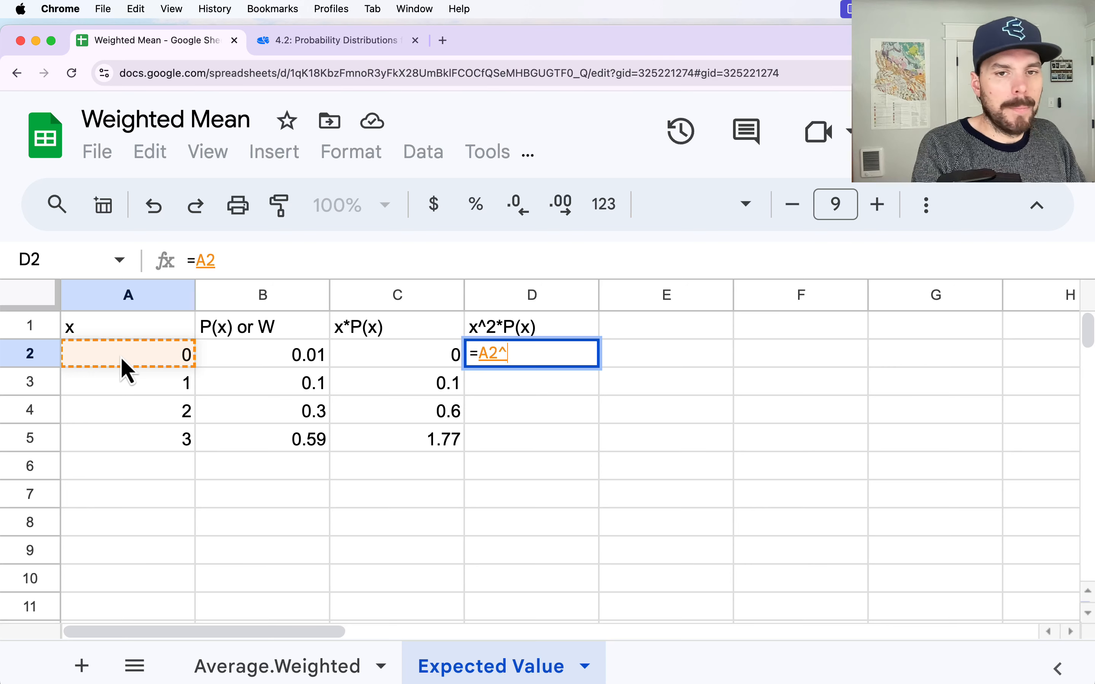
pyautogui.write('2*')
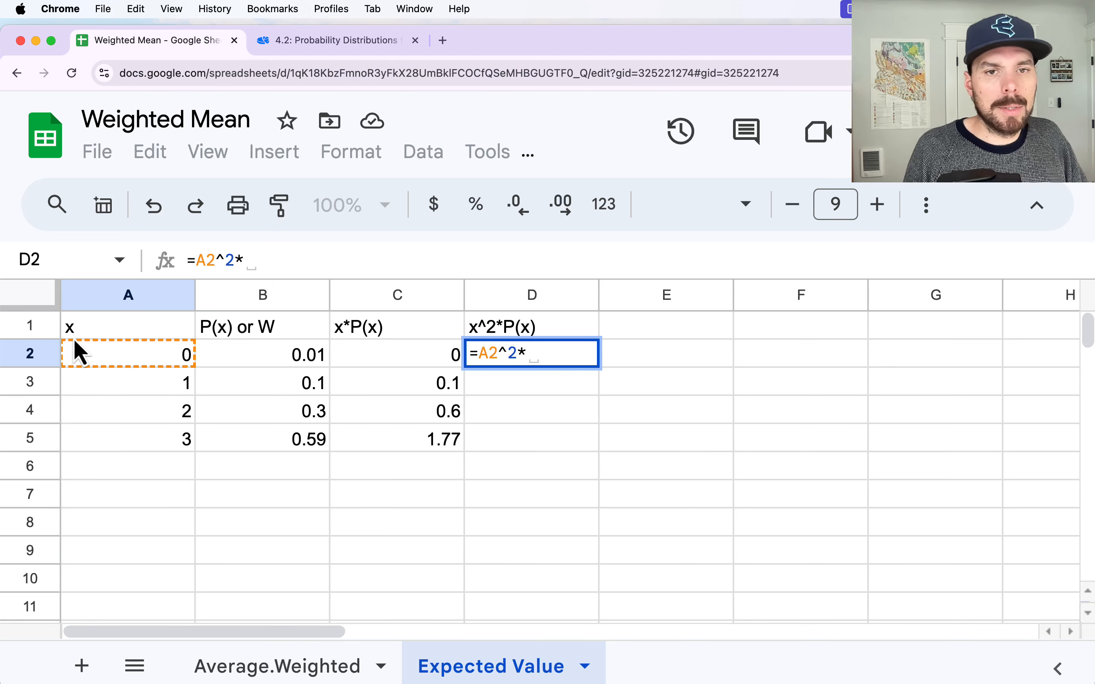
pyautogui.click(252, 366)
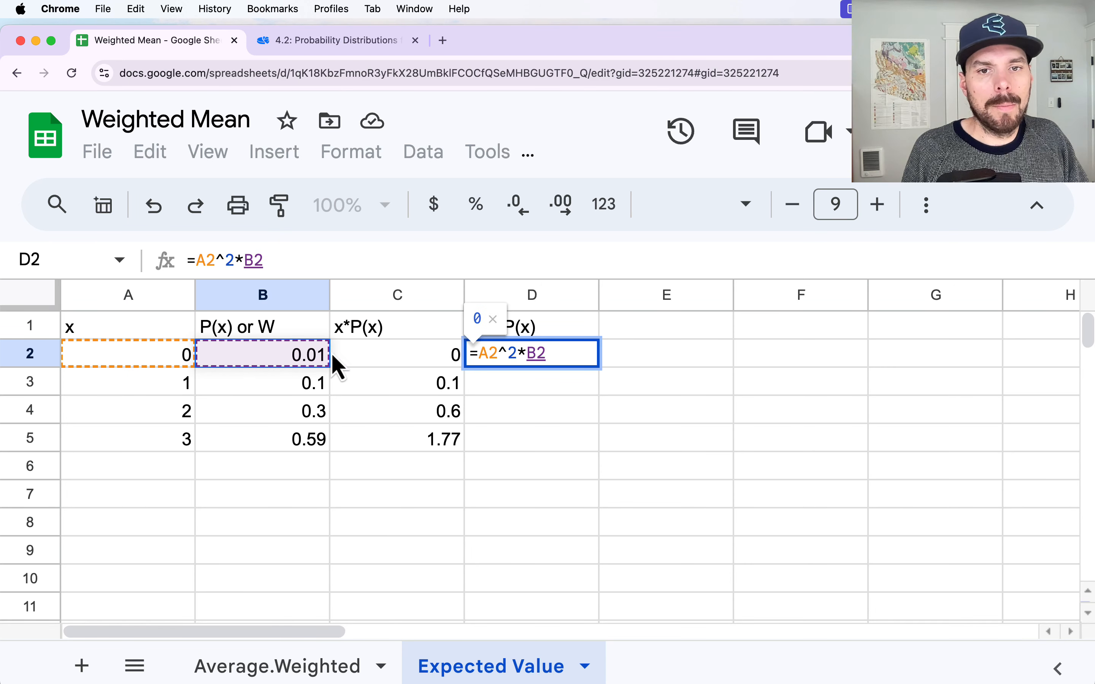
pyautogui.press('Return')
pyautogui.click(632, 553)
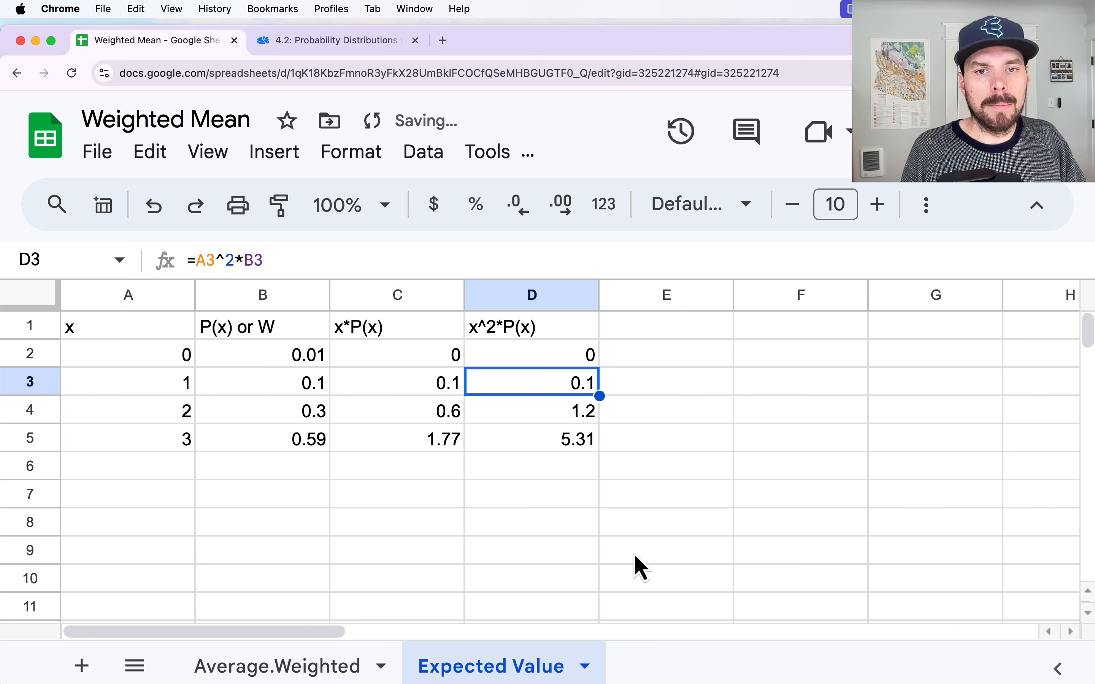
# Extend the x column with the values 4, 5 and 6 in A6:A8.
pyautogui.click(398, 296)
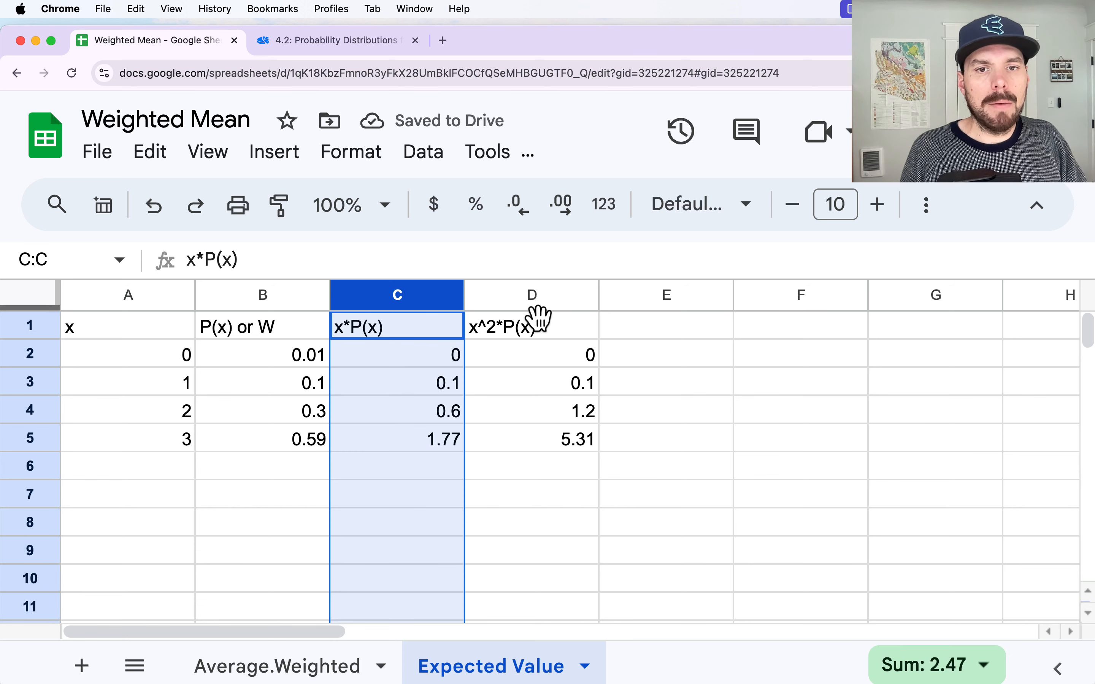
pyautogui.click(535, 300)
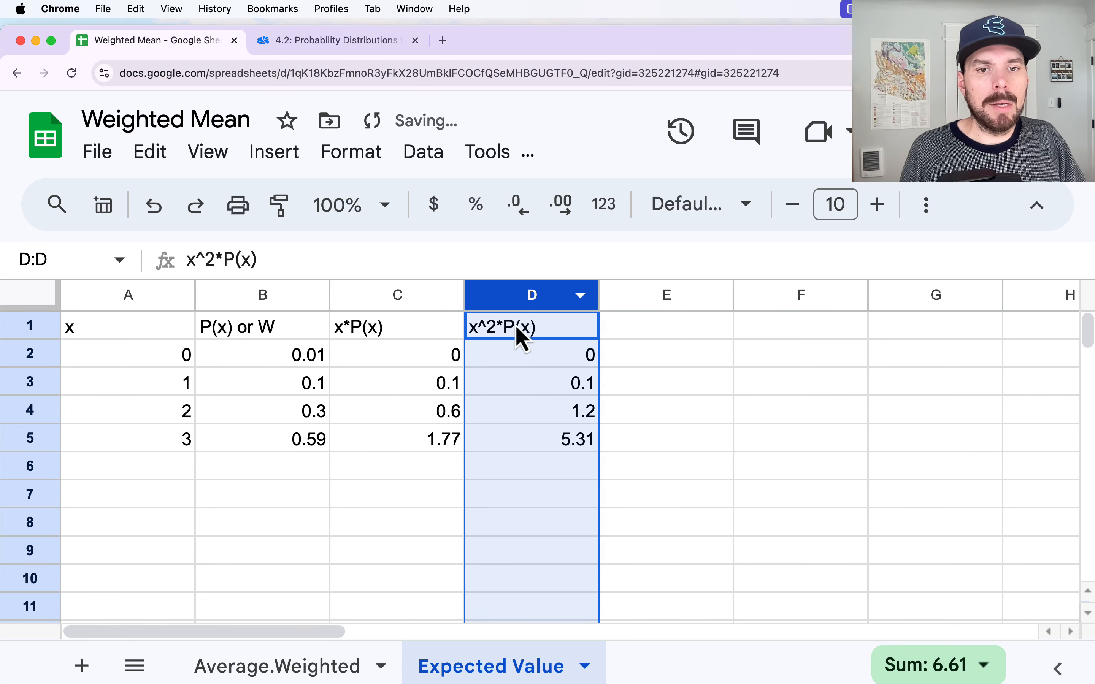
pyautogui.click(204, 472)
pyautogui.click(156, 473)
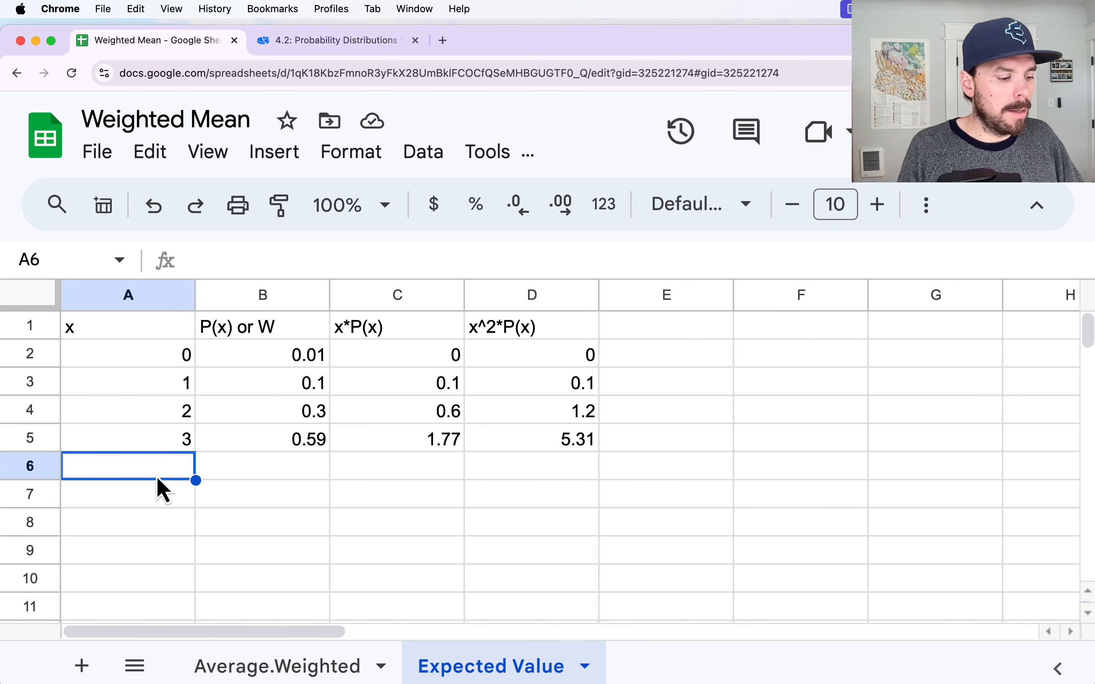
pyautogui.write('4')
pyautogui.press('Return')
pyautogui.write('5')
pyautogui.press('Return')
pyautogui.write('6')
pyautogui.press('Return')
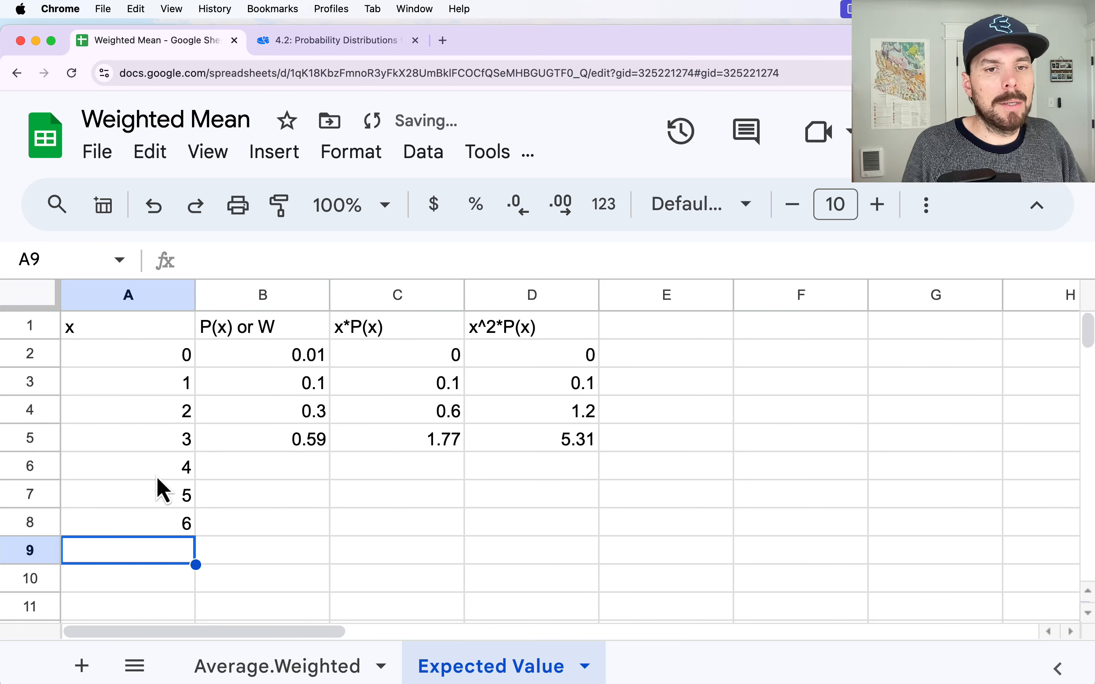
# Set the probabilities in the P(x) column to 0.2 in B5 and 0.1 in B6.
pyautogui.click(262, 445)
pyautogui.press('Delete')
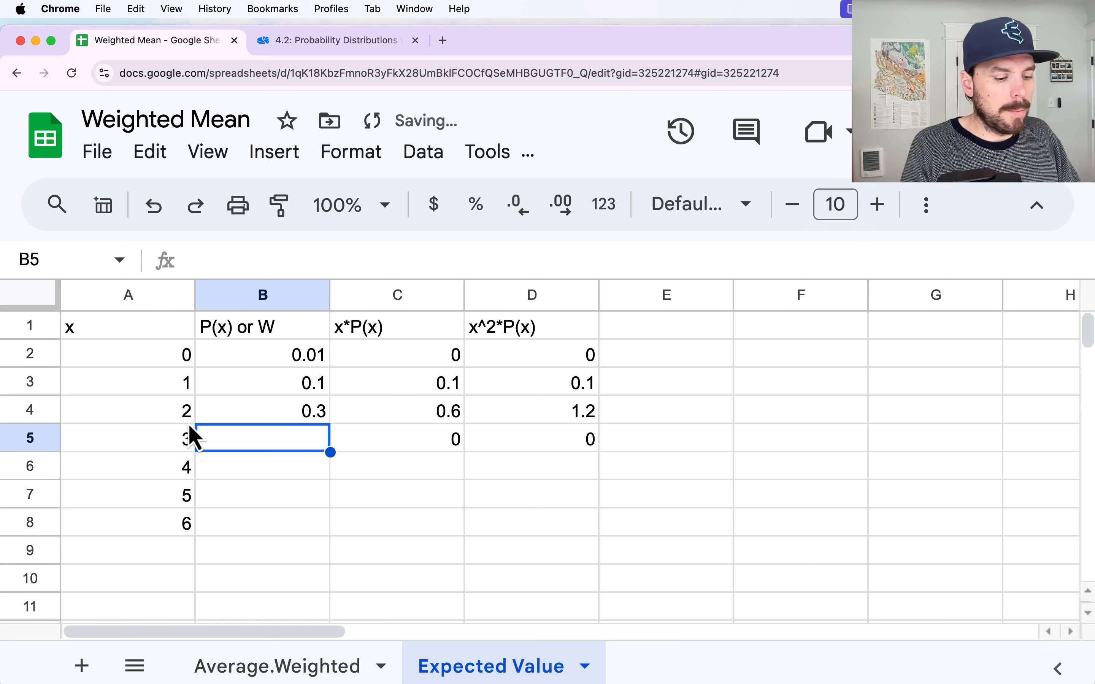
pyautogui.write('0.2')
pyautogui.press('Return')
pyautogui.write('1')
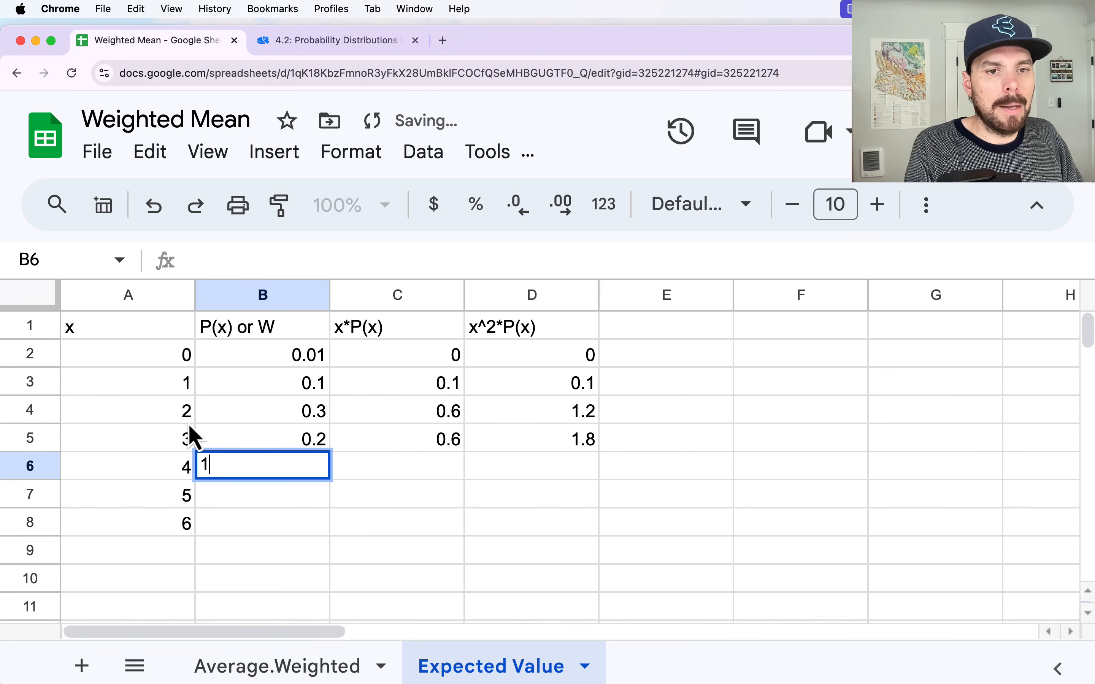
pyautogui.press('BackSpace')
pyautogui.write('0.1')
pyautogui.press('Return')
# Enter 0.05 in B7 and check the sum of the probabilities in B2:B7.
pyautogui.write('0.')
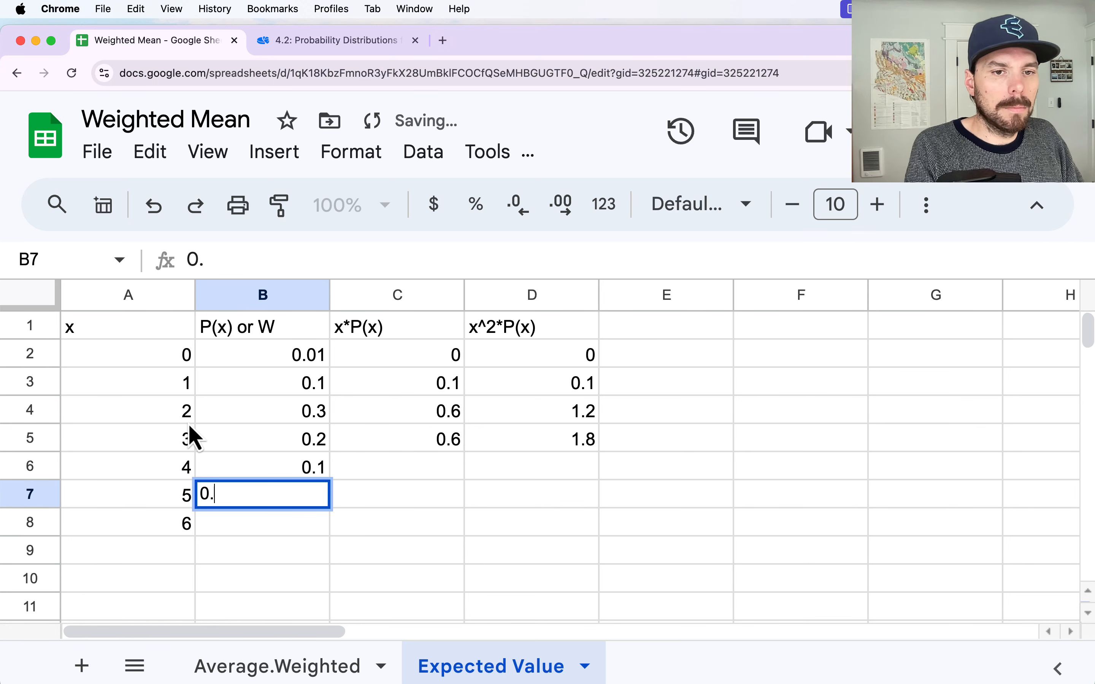
pyautogui.write('05')
pyautogui.press('Return')
pyautogui.moveTo(300, 356); pyautogui.dragTo(296, 518)
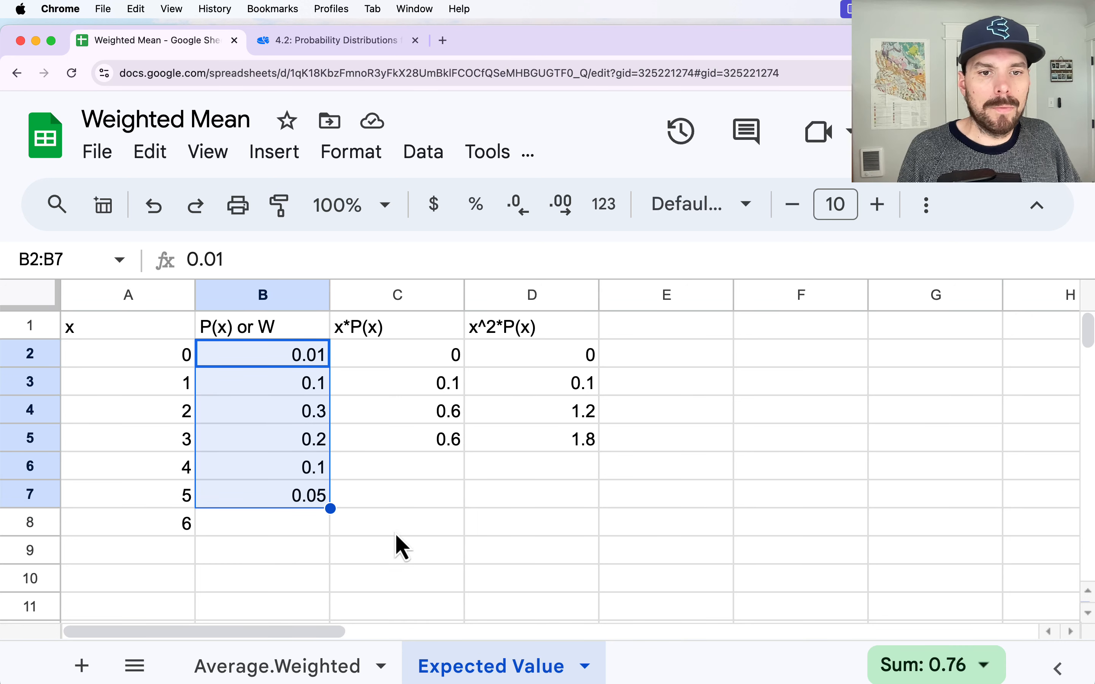
# Enter 0.24 in B7 and 0.05 in B8, and check the sum of B2:B8.
pyautogui.click(277, 526)
pyautogui.click(273, 501)
pyautogui.write('0')
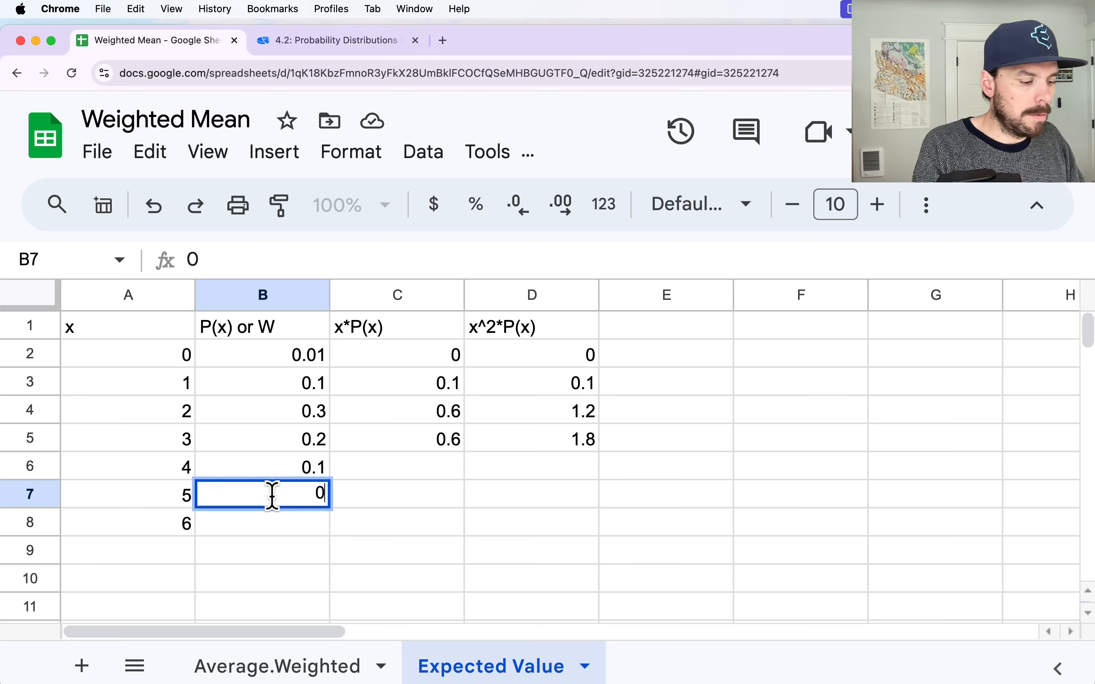
pyautogui.write('.25')
pyautogui.press('BackSpace')
pyautogui.write('4')
pyautogui.press('Return')
pyautogui.write('0.')
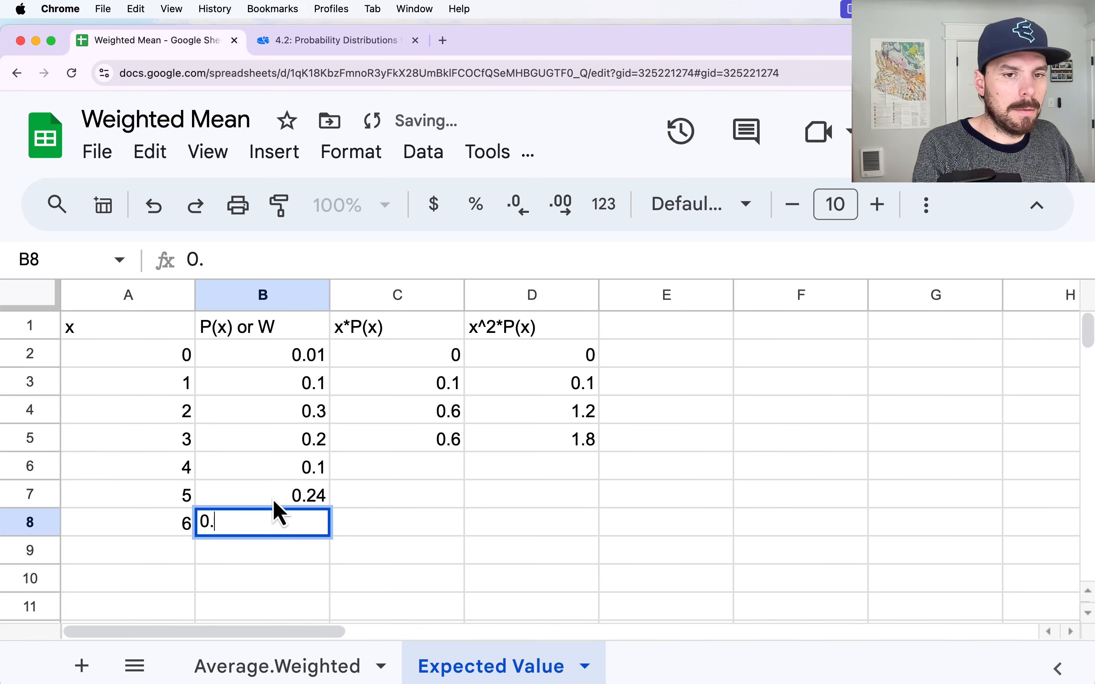
pyautogui.write('05')
pyautogui.press('Return')
pyautogui.moveTo(312, 360); pyautogui.dragTo(279, 530)
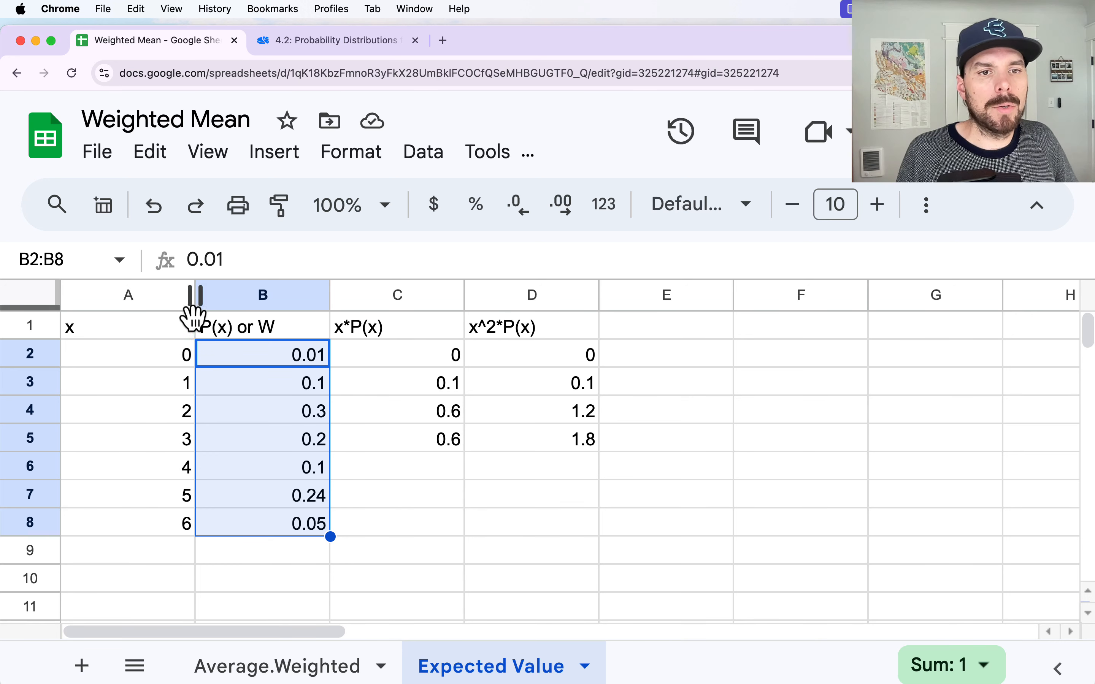
# Autofill the x*P(x) and x^2*P(x) formulas from C5:D5 down to row 8.
pyautogui.moveTo(140, 305); pyautogui.dragTo(264, 310)
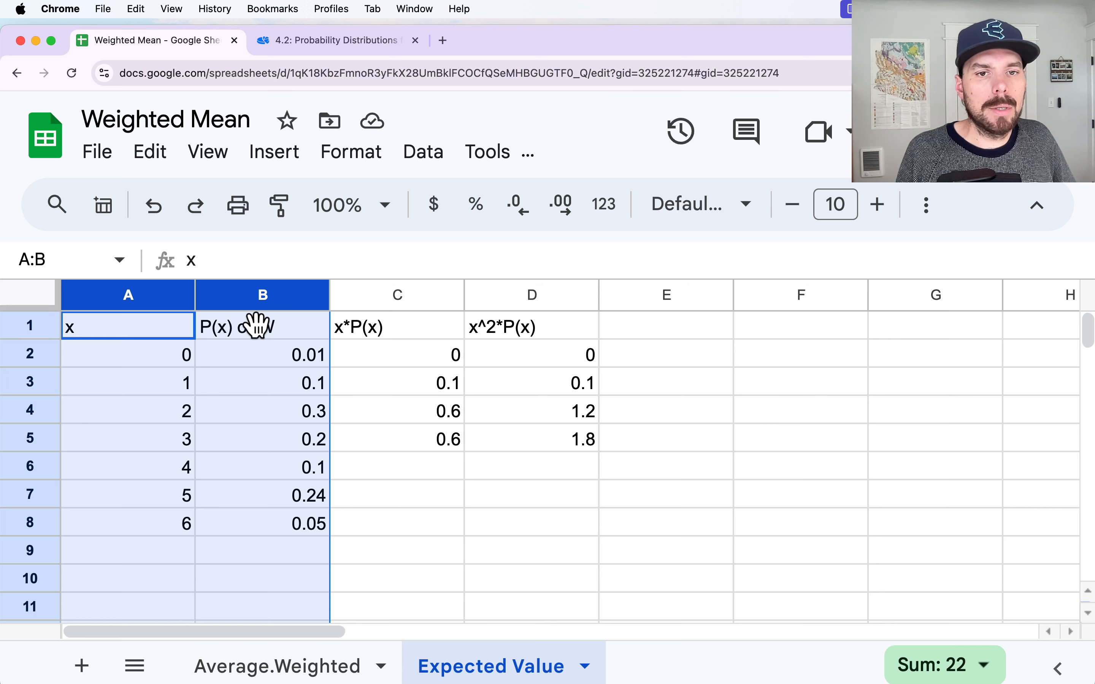
pyautogui.moveTo(425, 441); pyautogui.dragTo(557, 447)
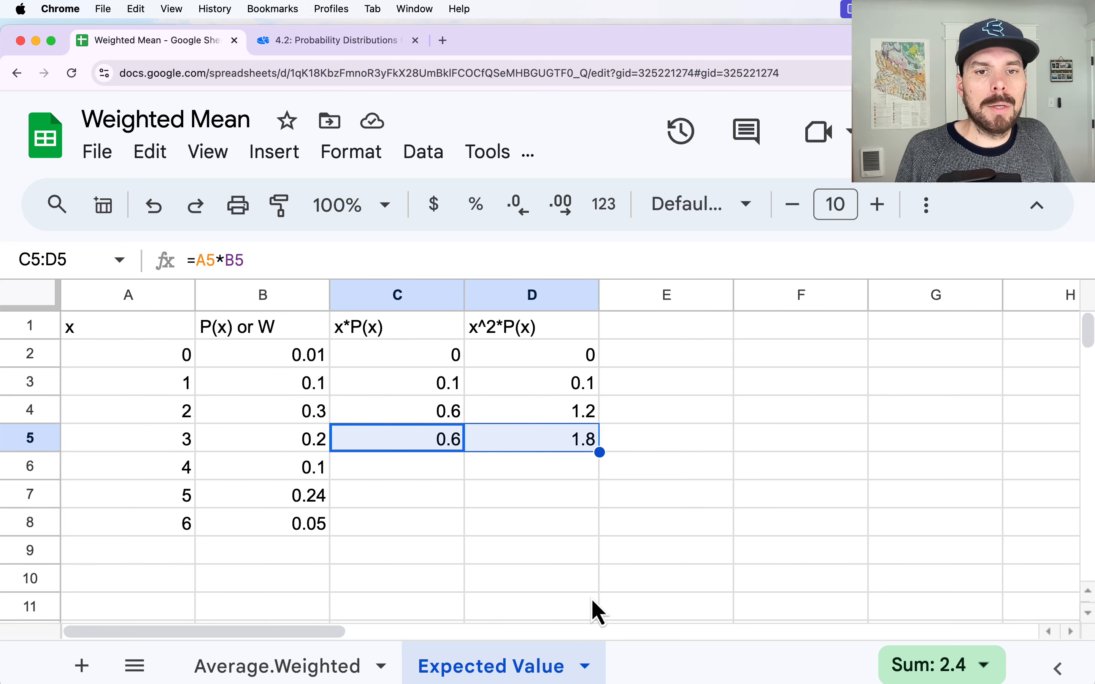
pyautogui.click(418, 420)
pyautogui.click(418, 437)
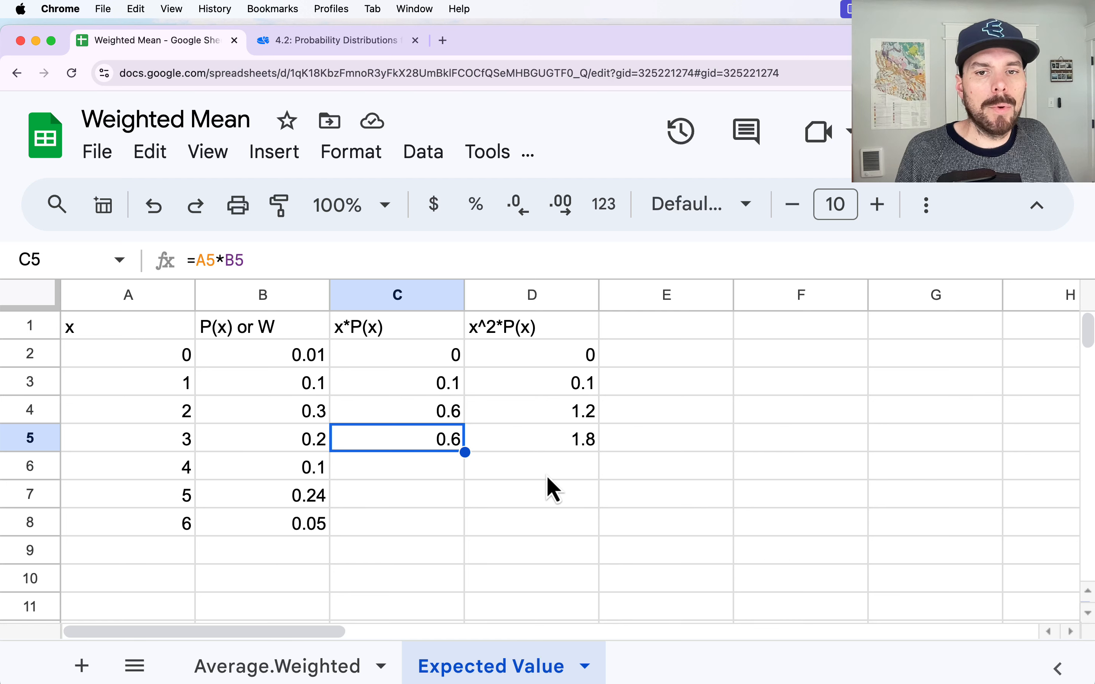
pyautogui.moveTo(545, 448); pyautogui.dragTo(407, 447)
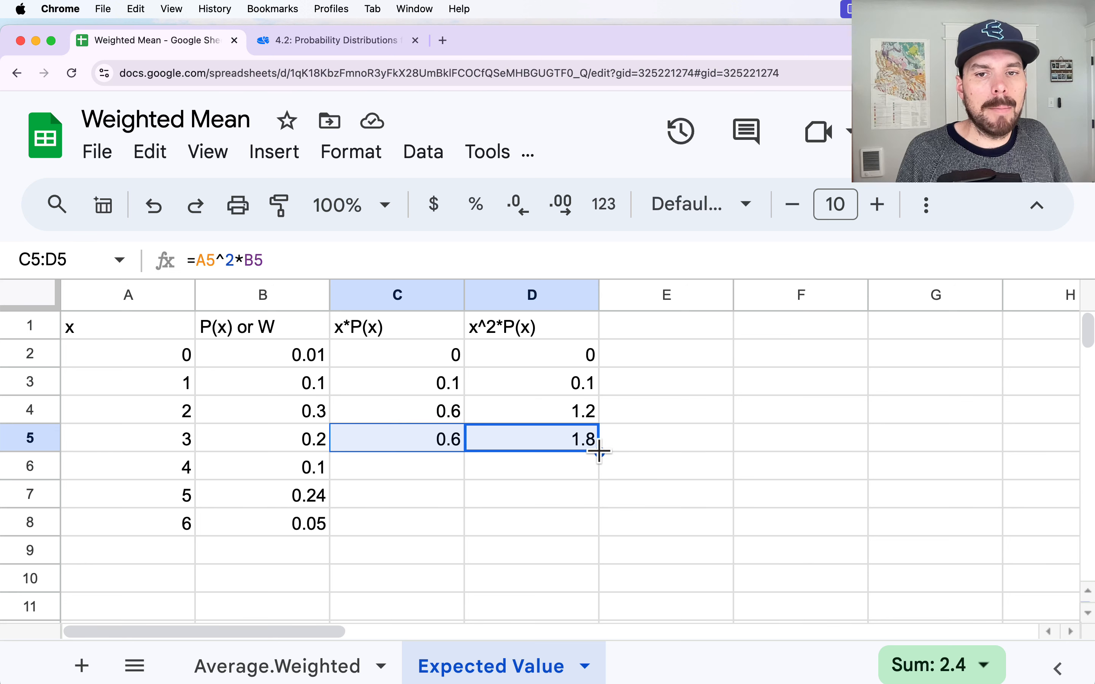
pyautogui.moveTo(600, 452); pyautogui.dragTo(585, 506)
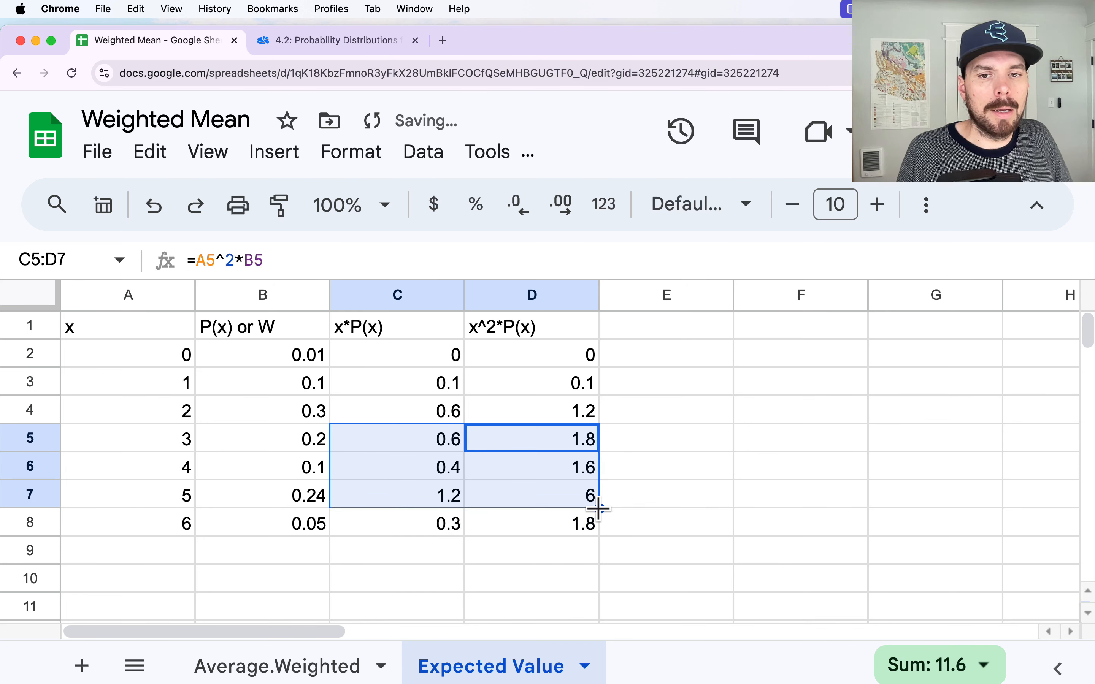
pyautogui.moveTo(149, 516); pyautogui.dragTo(494, 530)
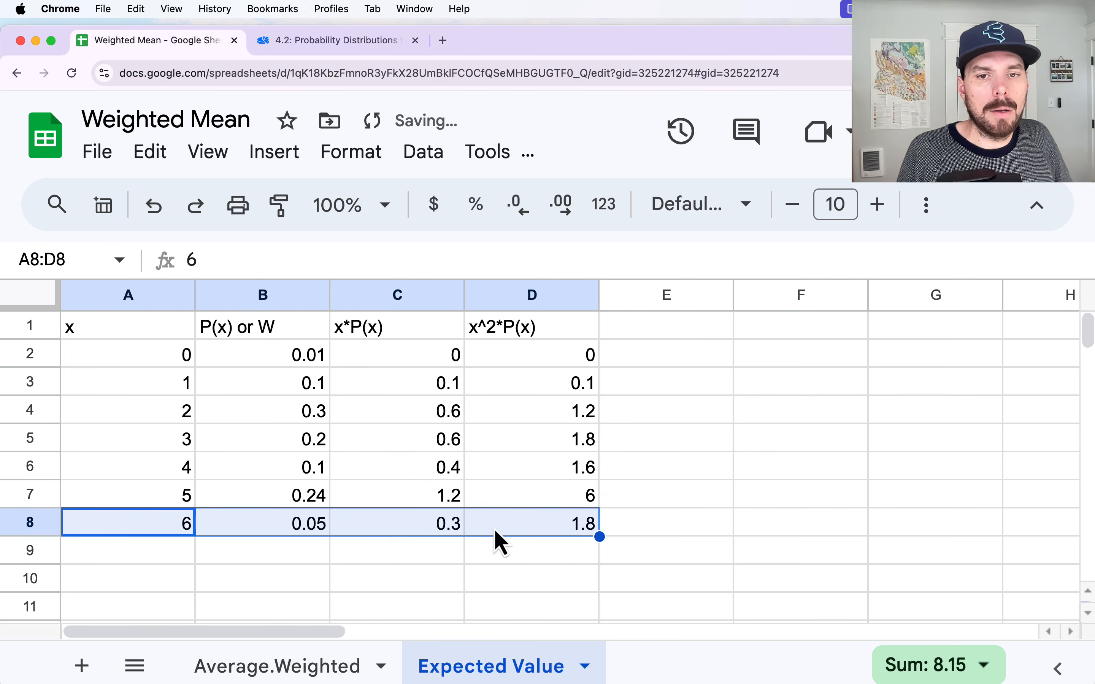
pyautogui.click(737, 523)
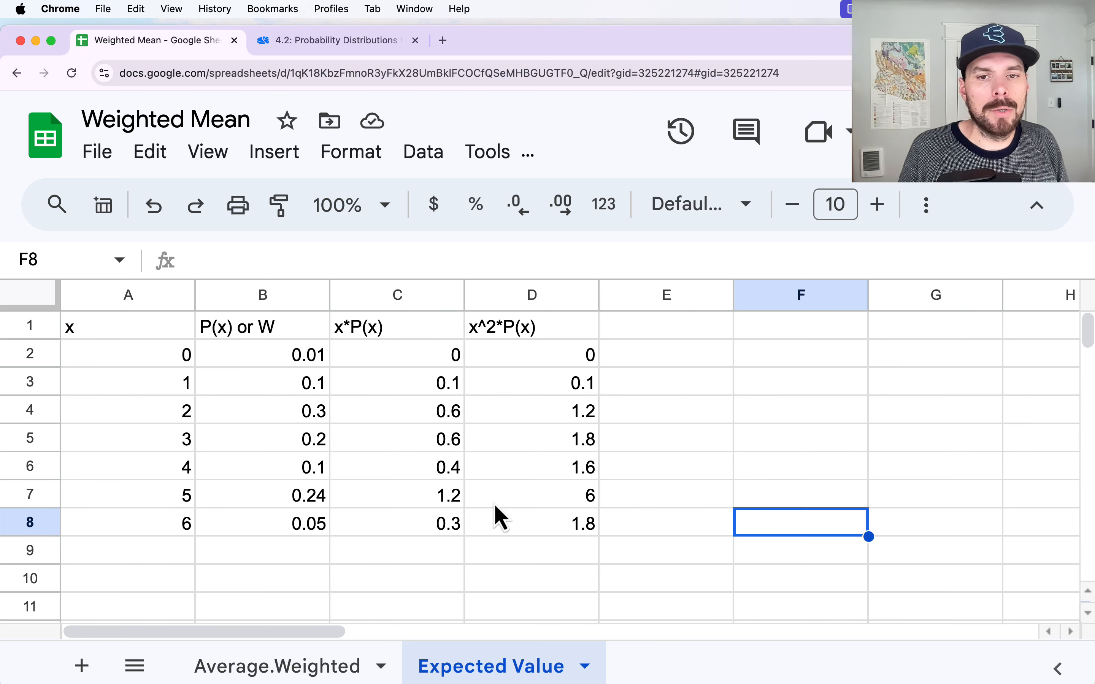
# Add the labels Expected Value in F1 and Standard Dev in F2.
pyautogui.click(391, 294)
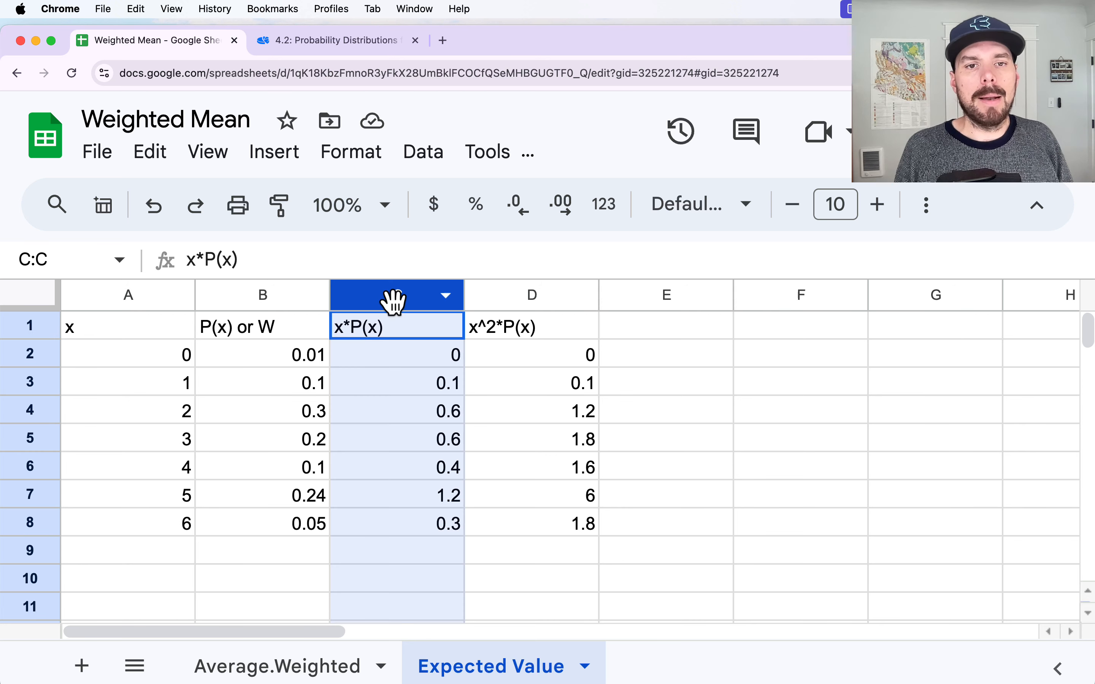
pyautogui.click(508, 297)
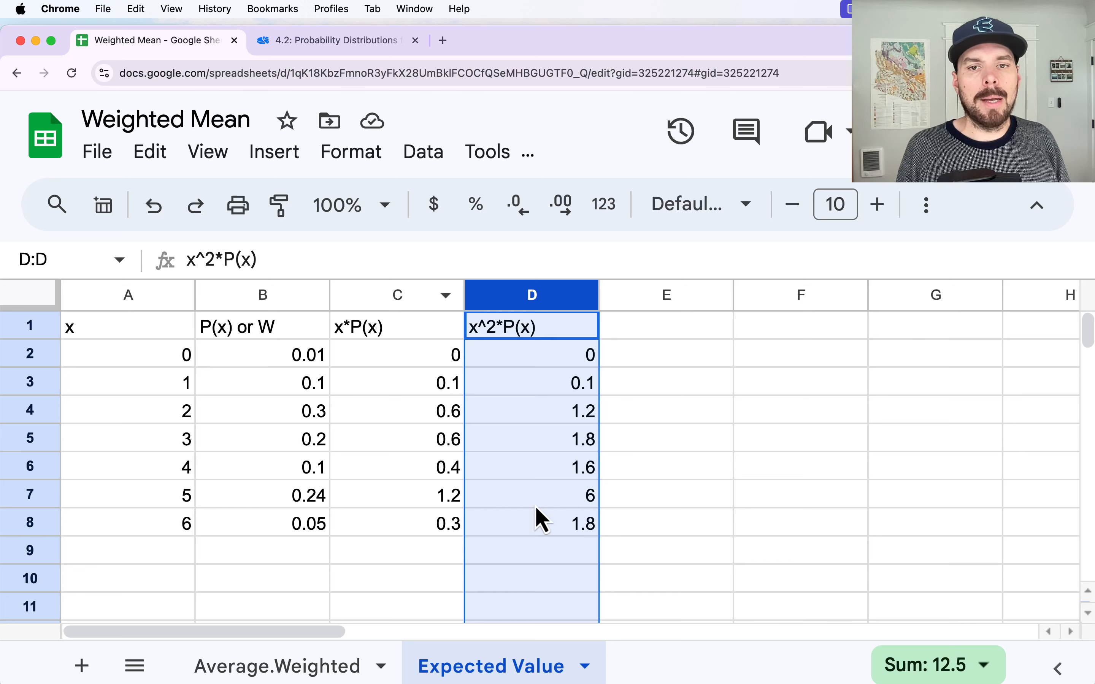
pyautogui.click(786, 336)
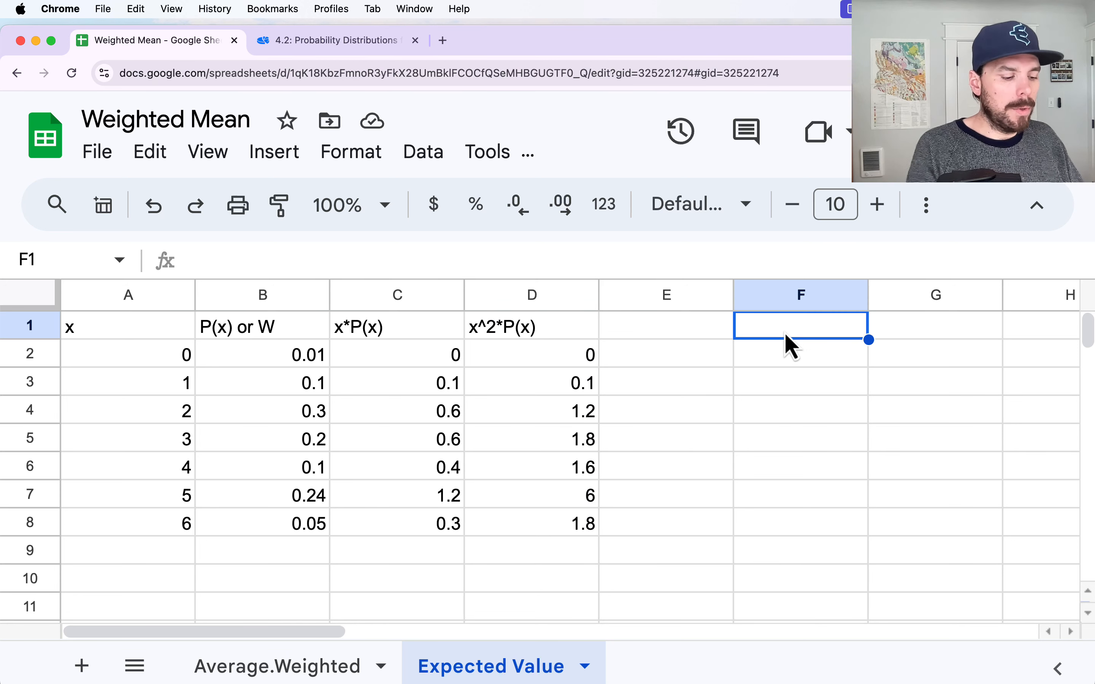
pyautogui.write('Expec')
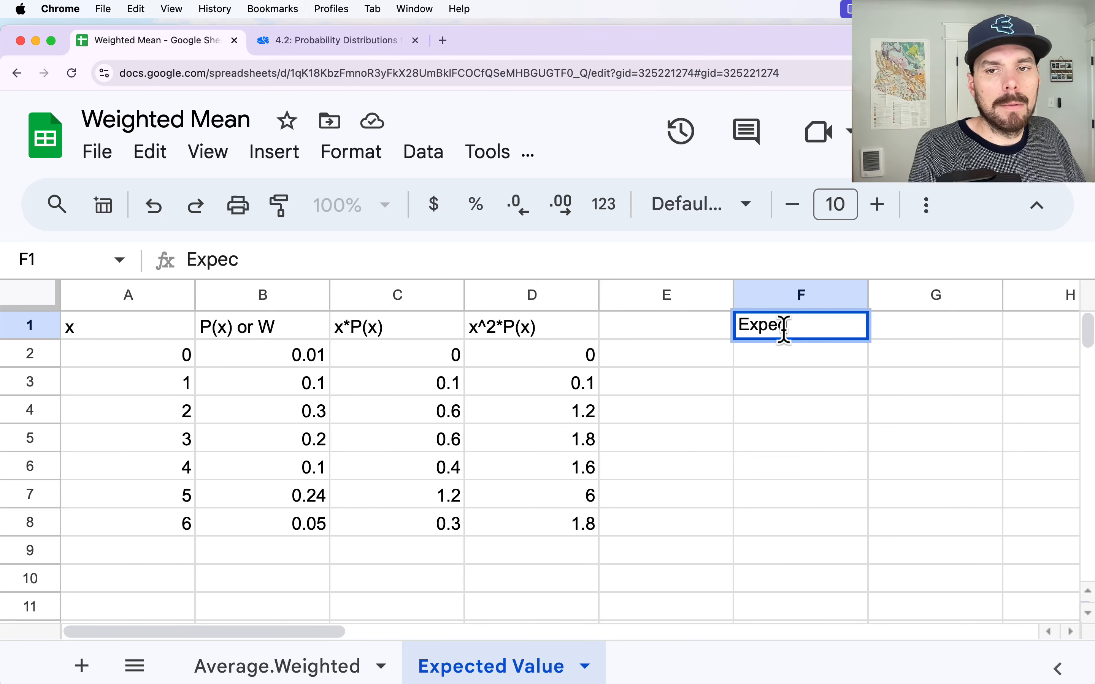
pyautogui.write('ted Value')
pyautogui.press('Return')
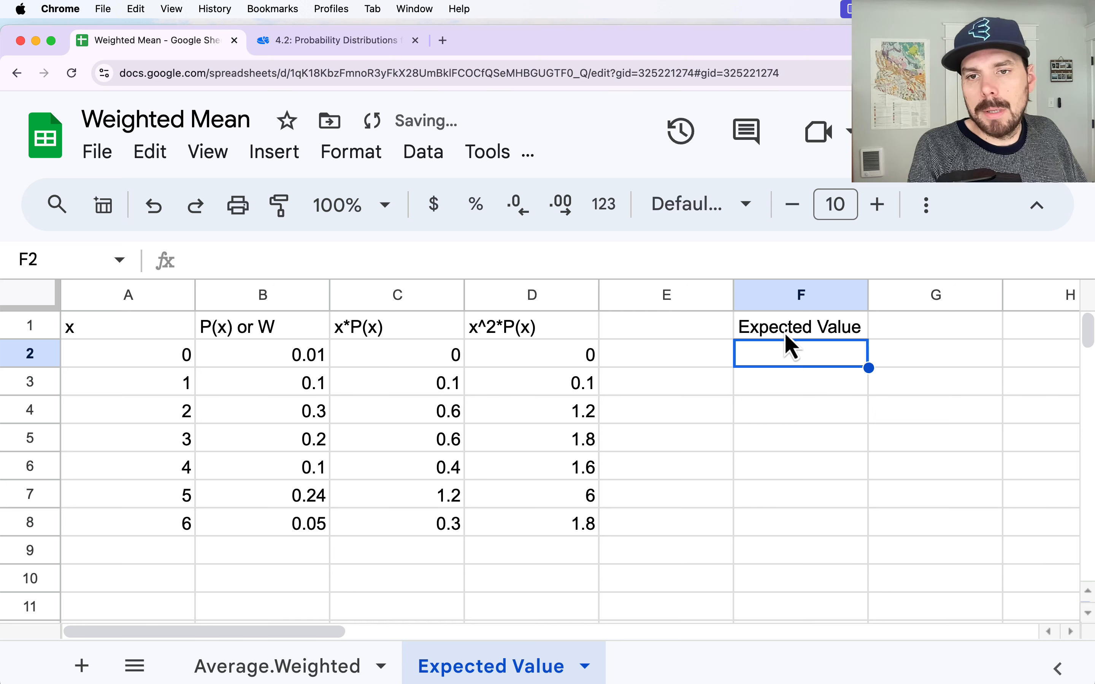
pyautogui.write('Standard Dev')
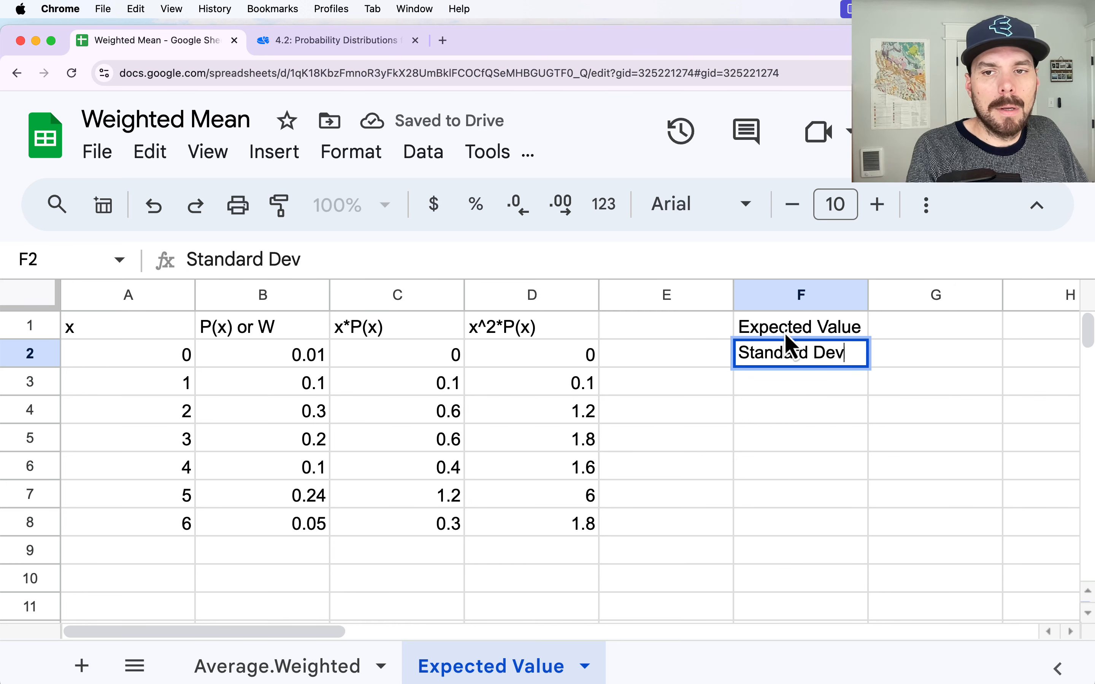
pyautogui.press('Return')
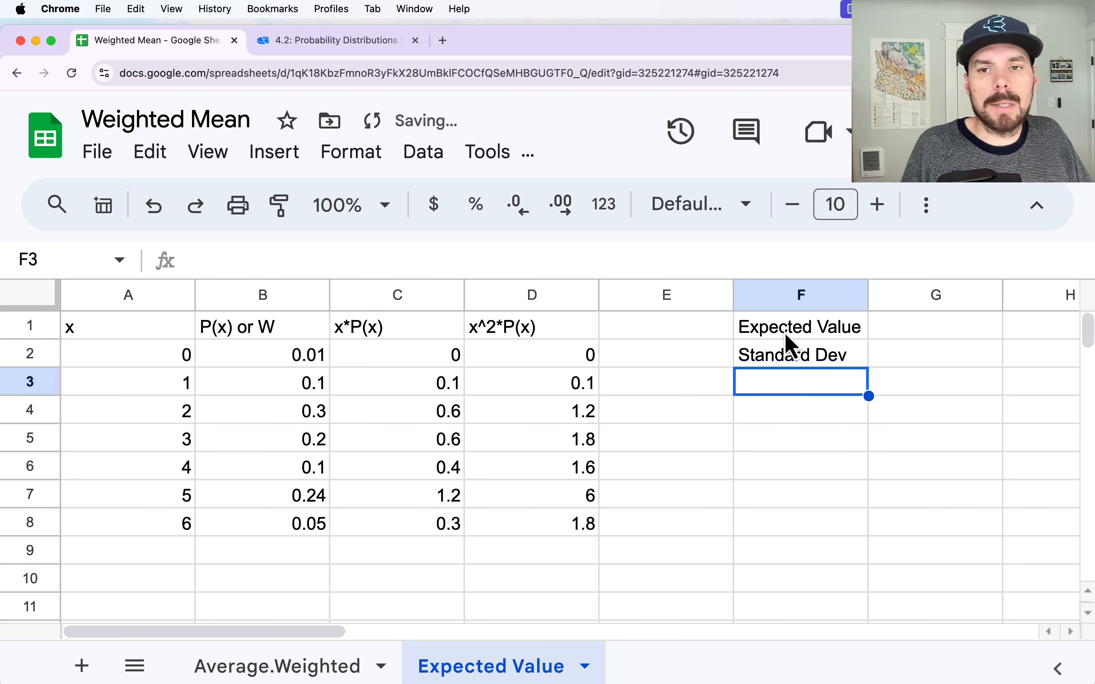
# Calculate the expected value in G1 with =SUM(C:C) and dismiss the suggested autofill for G2.
pyautogui.click(966, 335)
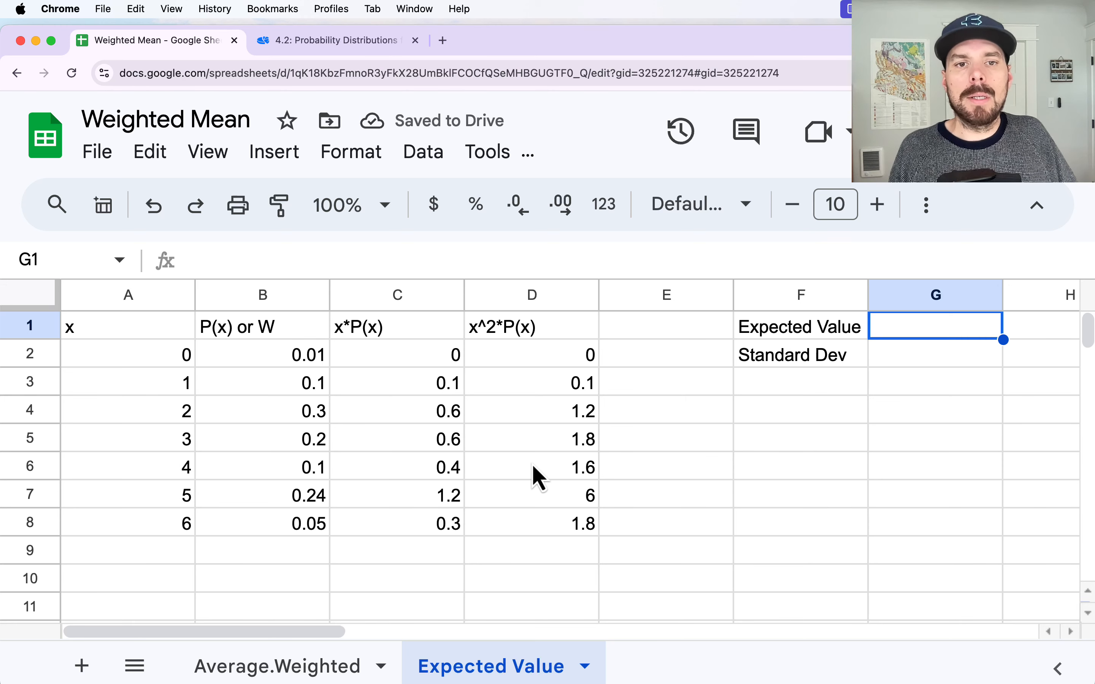
pyautogui.write('=')
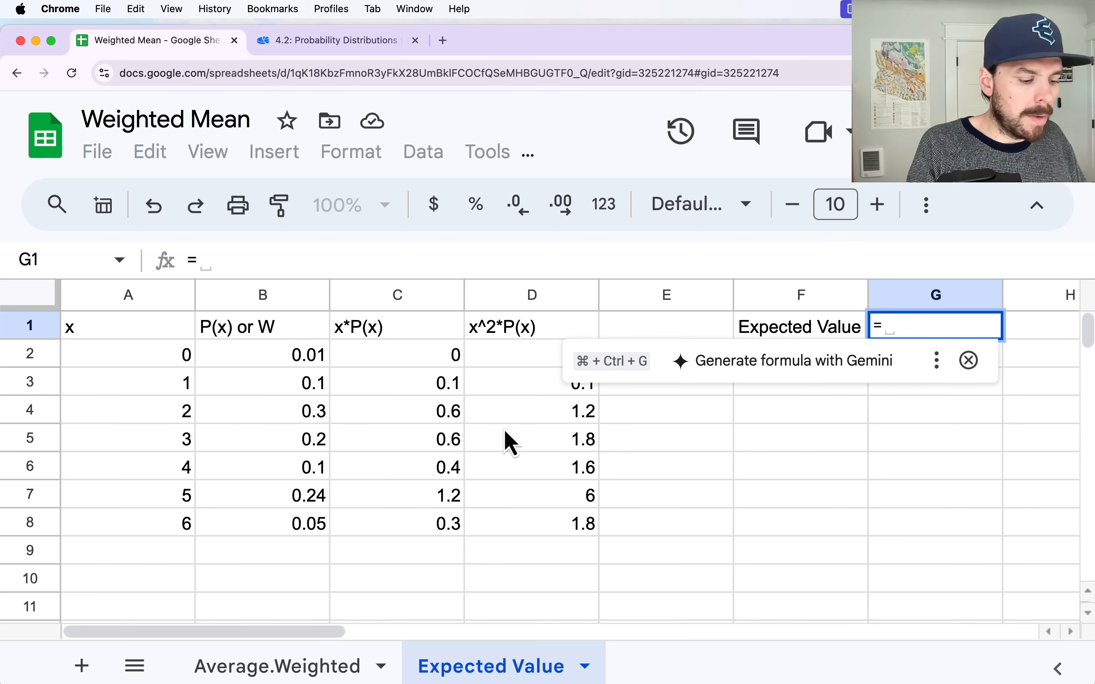
pyautogui.write('SUM(*')
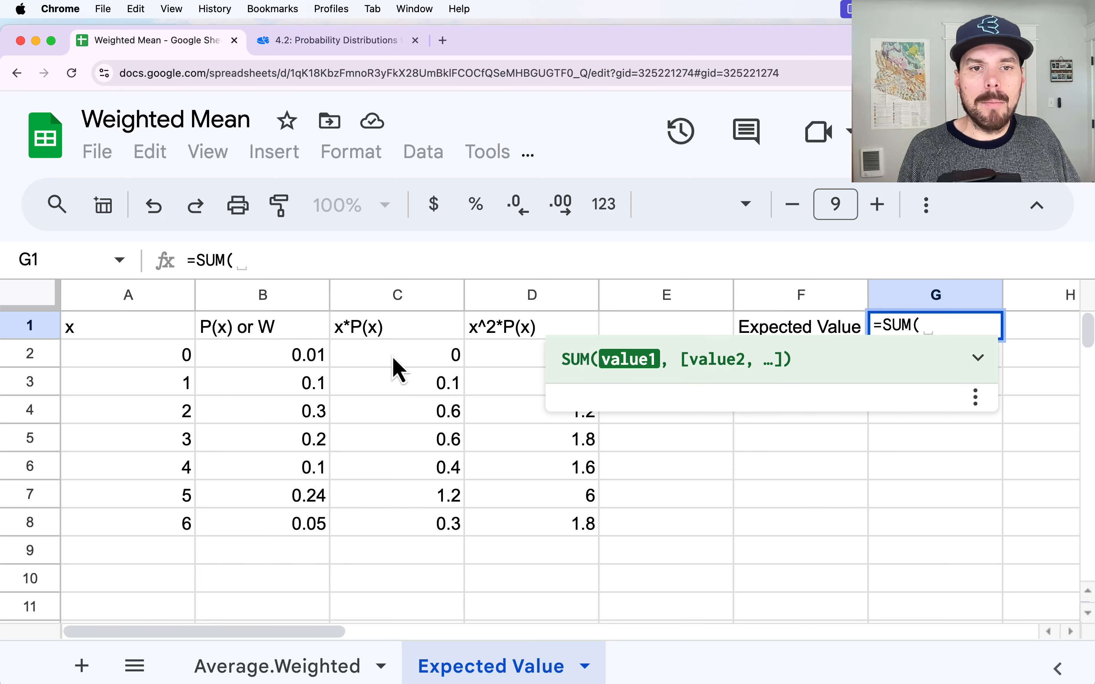
pyautogui.click(382, 296)
pyautogui.write(')')
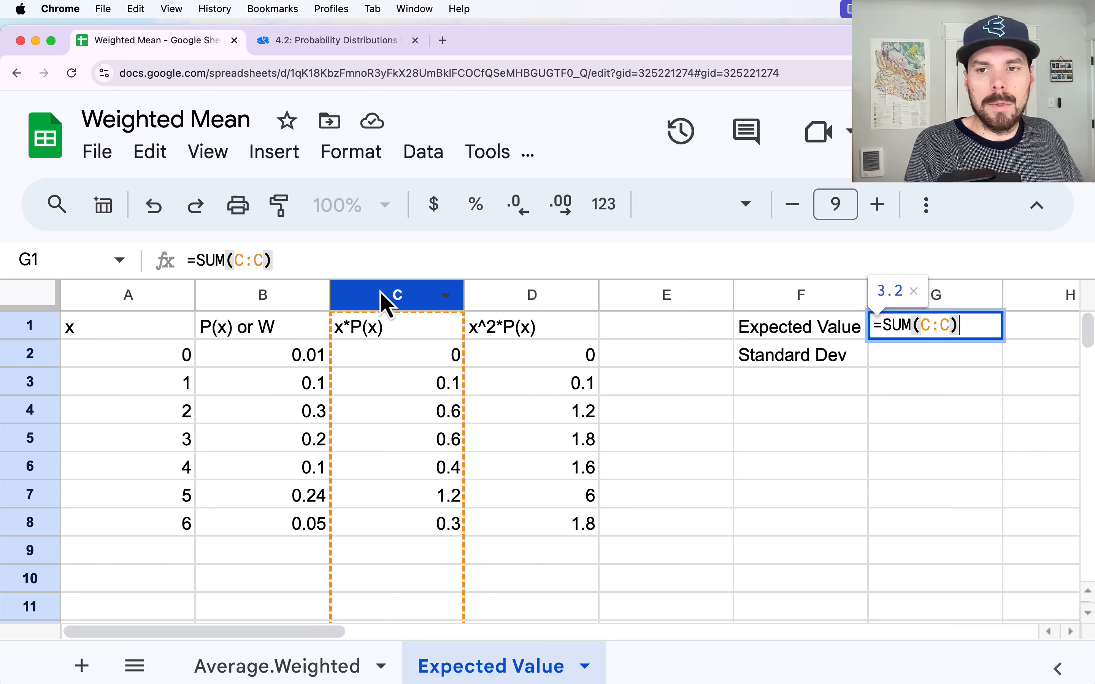
pyautogui.press('Return')
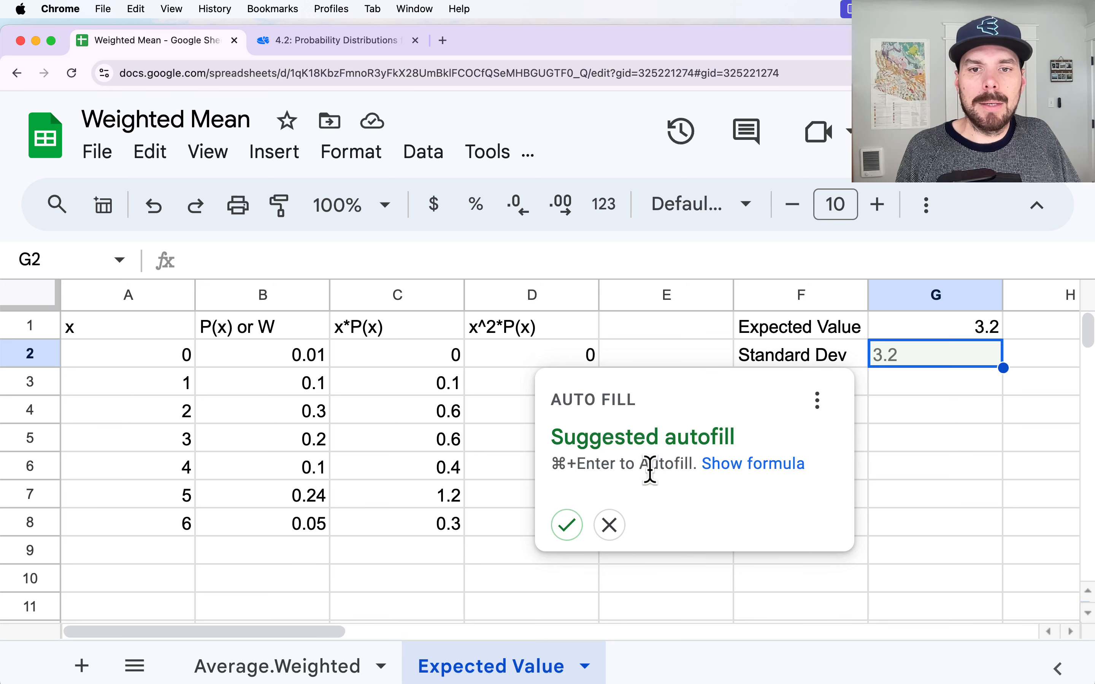
pyautogui.doubleClick(927, 364)
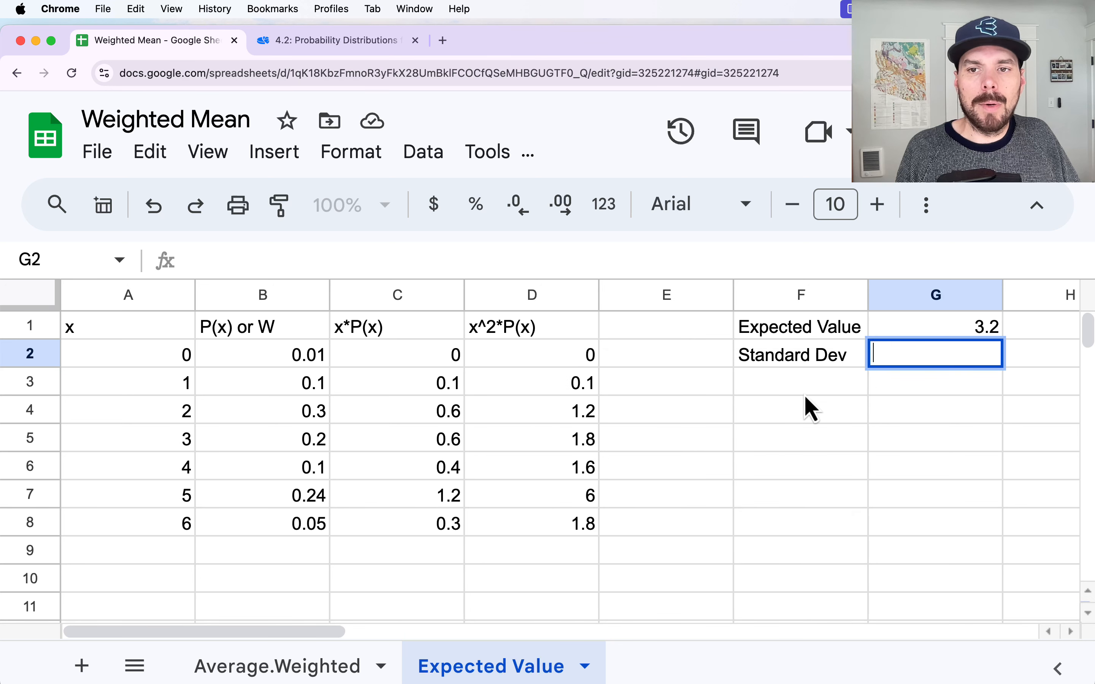
pyautogui.click(806, 409)
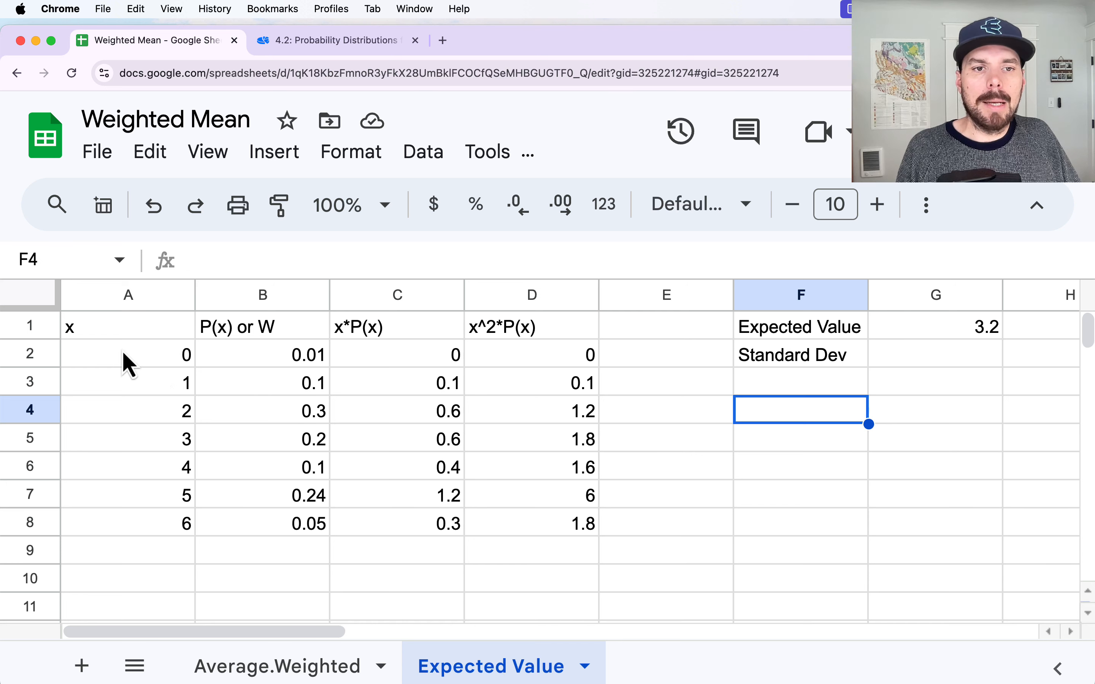
# Copy A2:B8 to the same range of the Average.Weighted sheet and compare its weighted mean with the expected value in G1.
pyautogui.moveTo(124, 357); pyautogui.dragTo(274, 529)
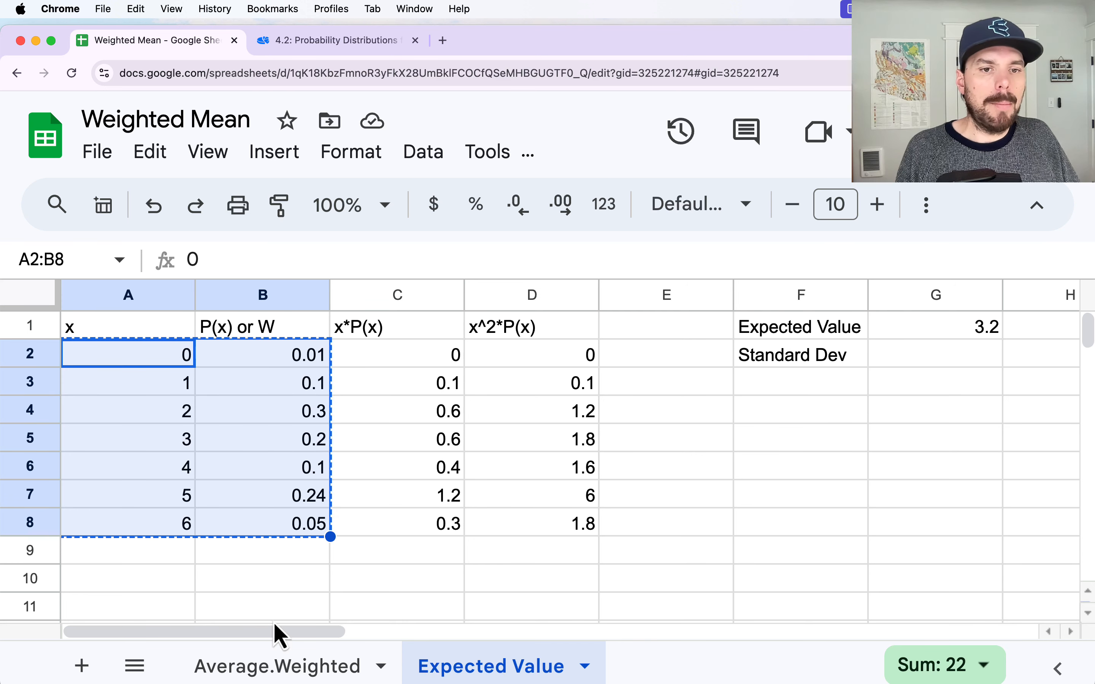
pyautogui.click(233, 669)
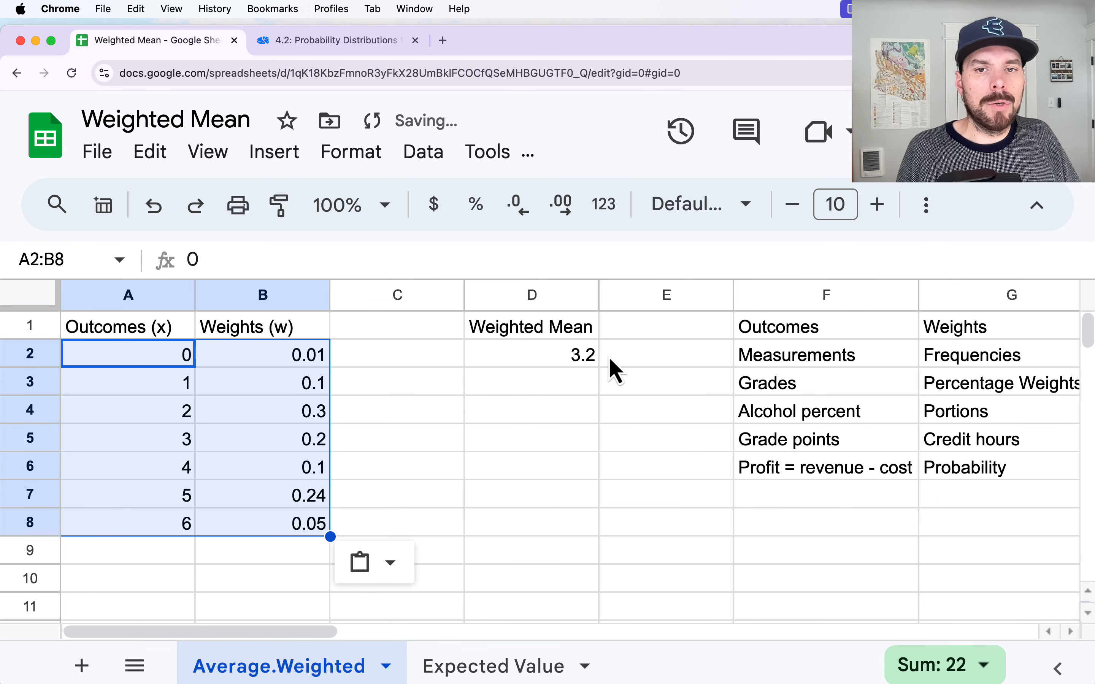
pyautogui.click(557, 370)
pyautogui.click(470, 672)
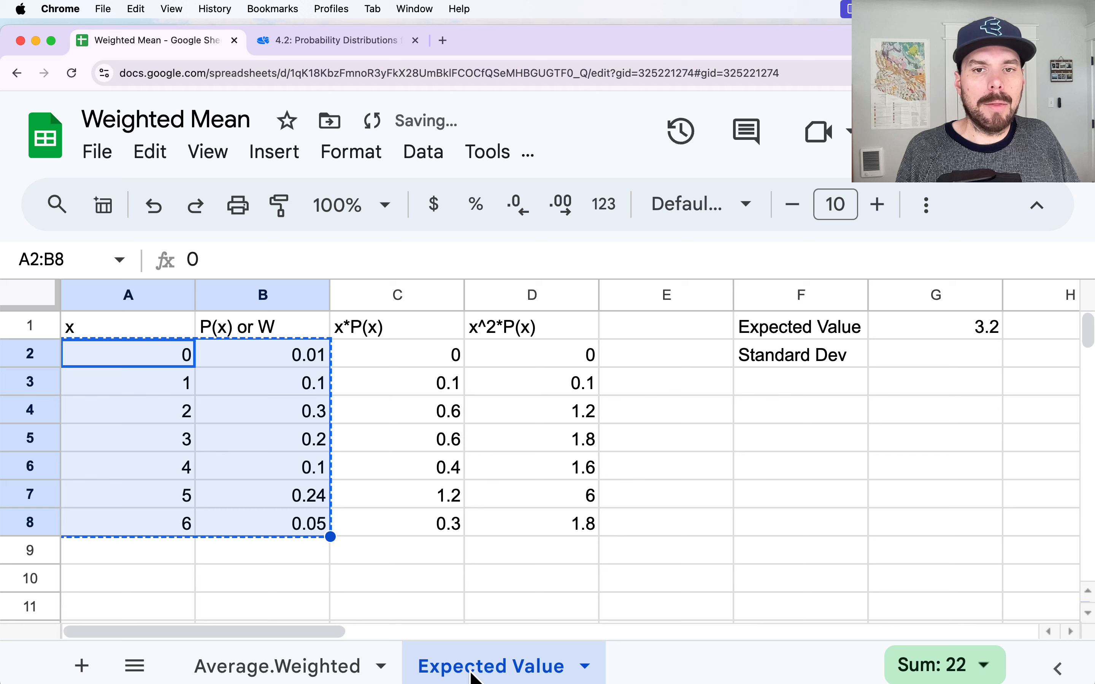
pyautogui.click(921, 337)
# Switch to the LibreTexts page and examine the μ² term in the second form of the standard deviation formula.
pyautogui.click(926, 354)
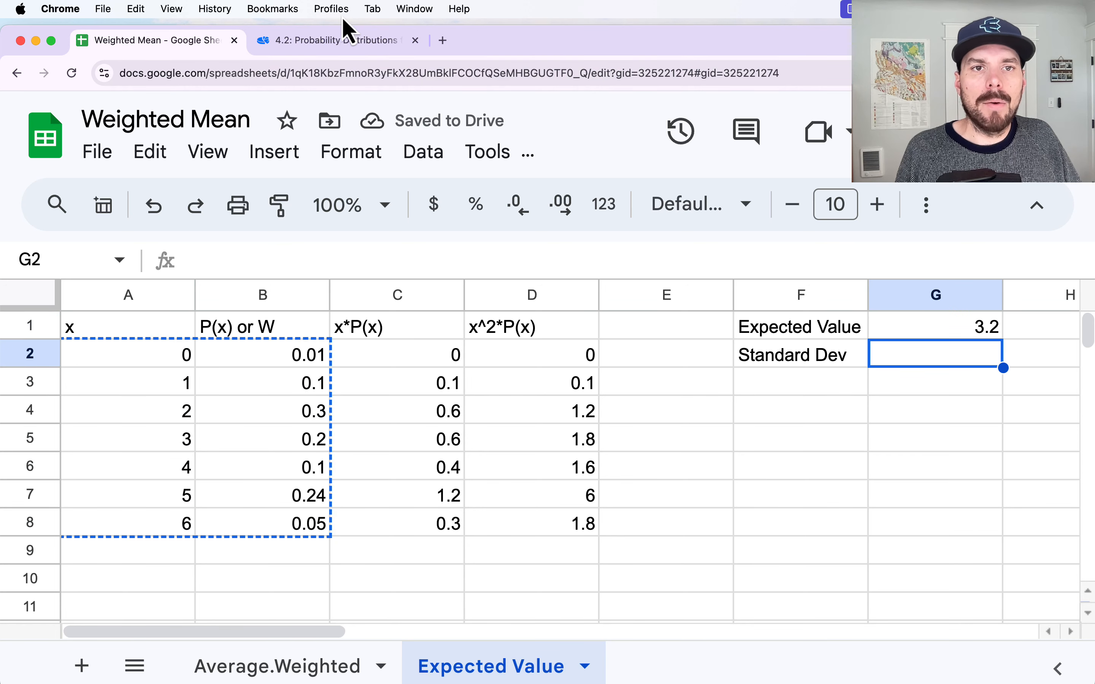
pyautogui.click(338, 40)
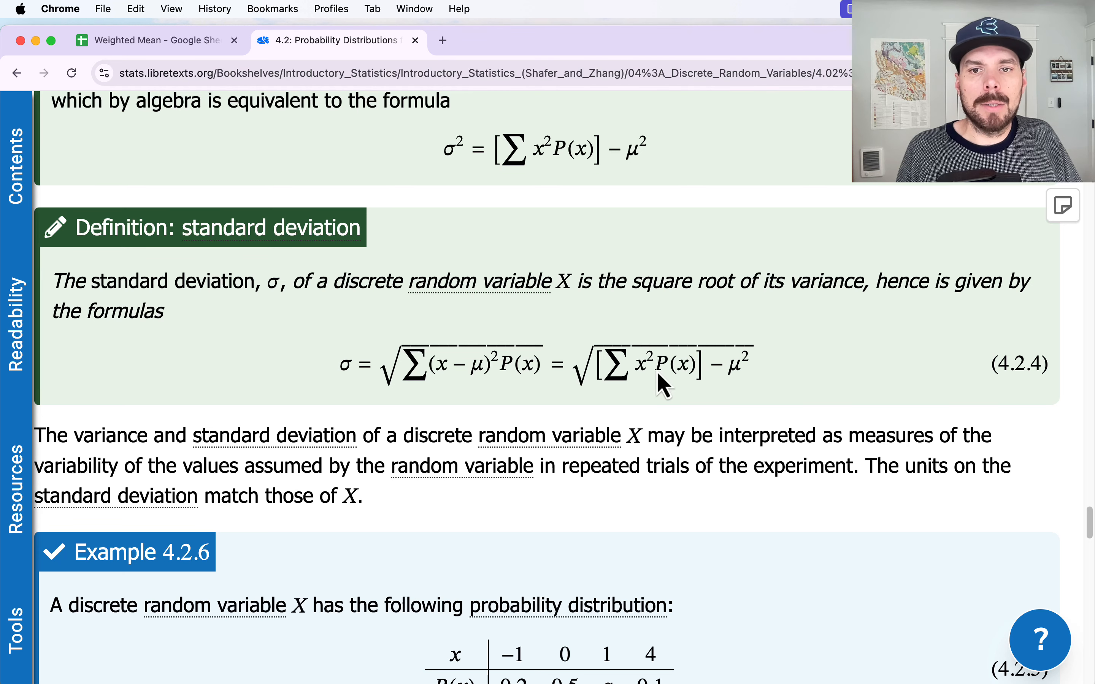
pyautogui.moveTo(729, 366); pyautogui.dragTo(744, 359)
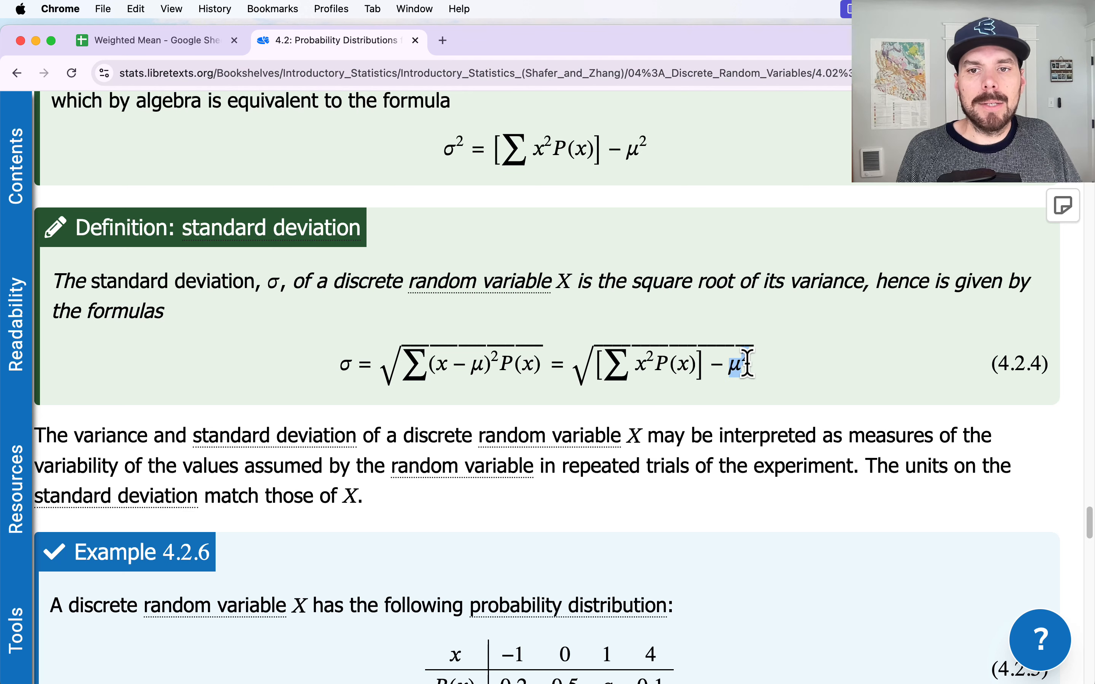